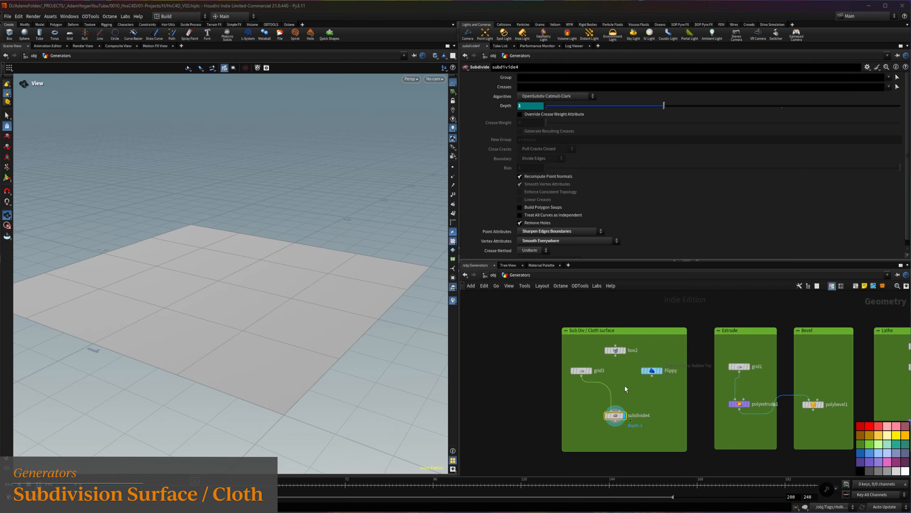
Set subdivide4's algorithm to OpenSubdiv Bilinear and feed it from box2 instead of the grid
click(586, 95)
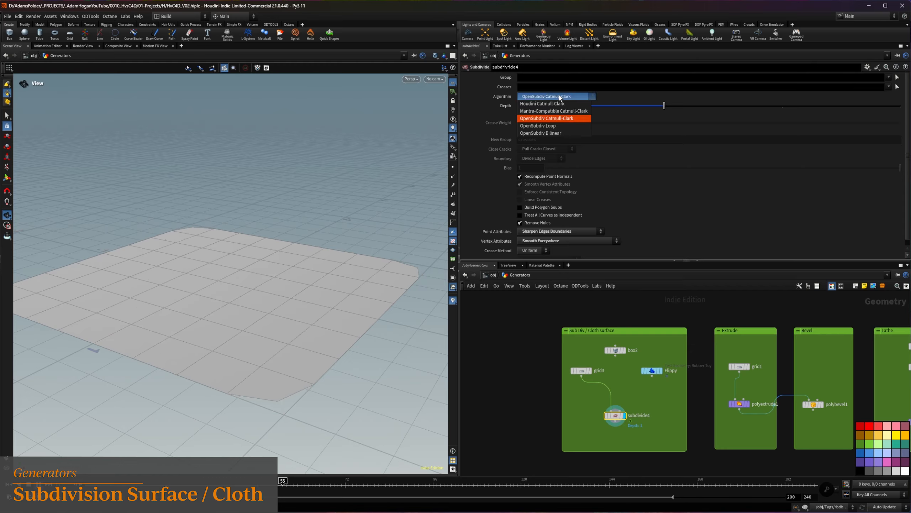
click(552, 131)
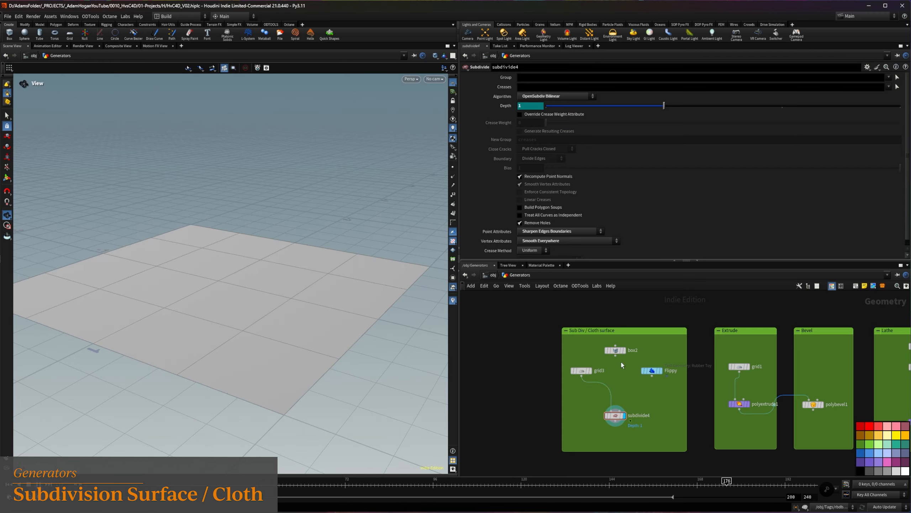
drag(615, 356, 616, 409)
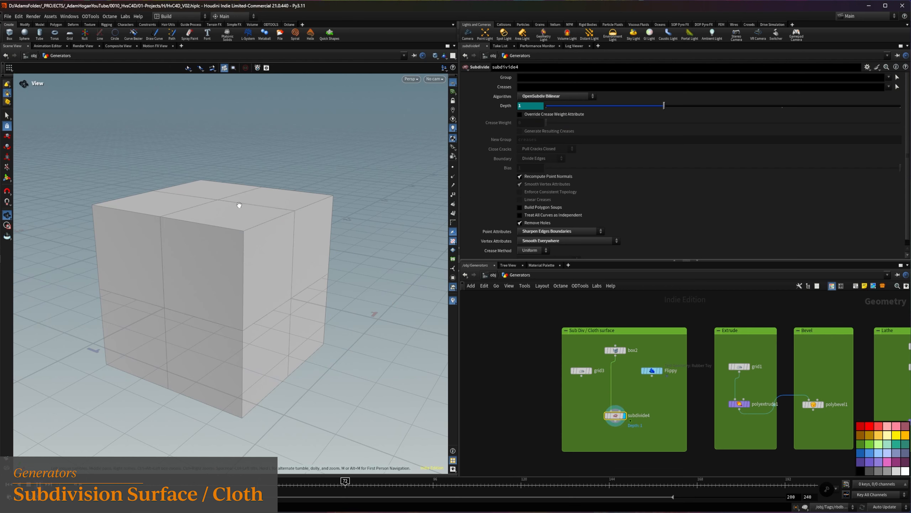
Try the Houdini Catmull-Clark and OpenSubdiv Loop algorithms on the box and return to OpenSubdiv Catmull-Clark
click(545, 96)
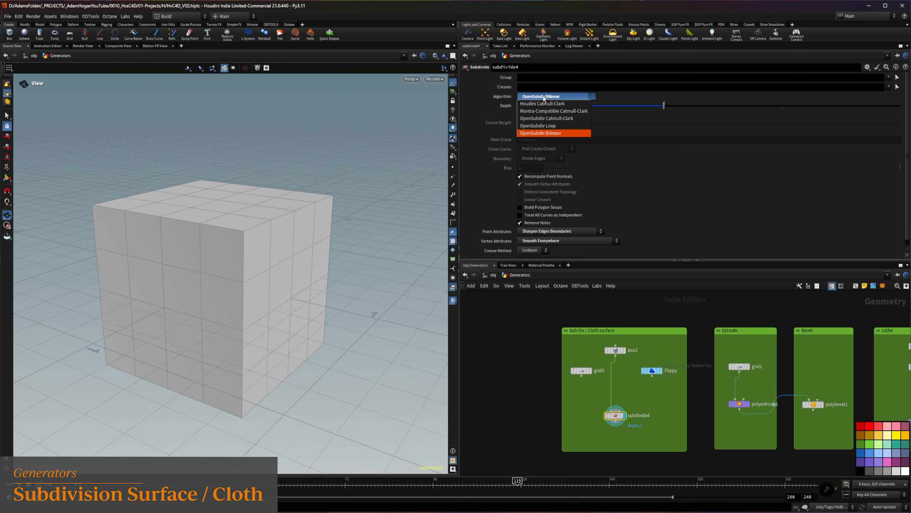
click(544, 104)
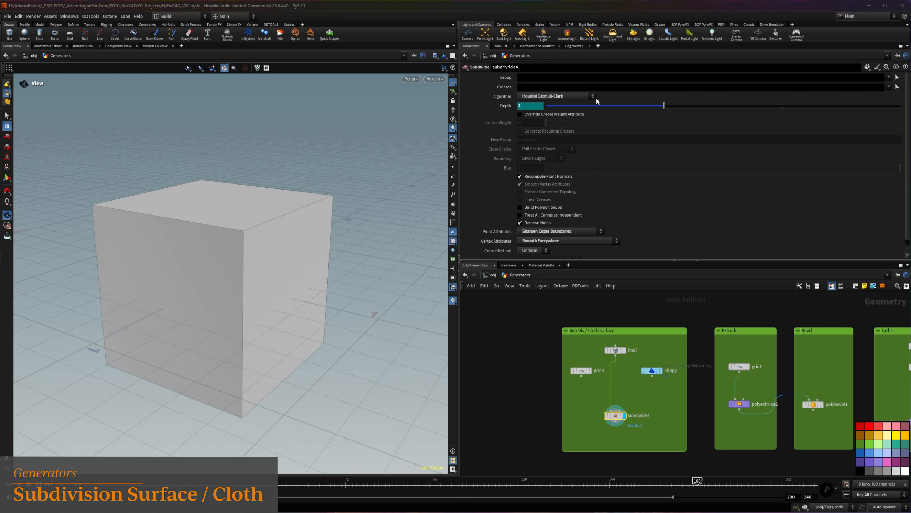
click(576, 96)
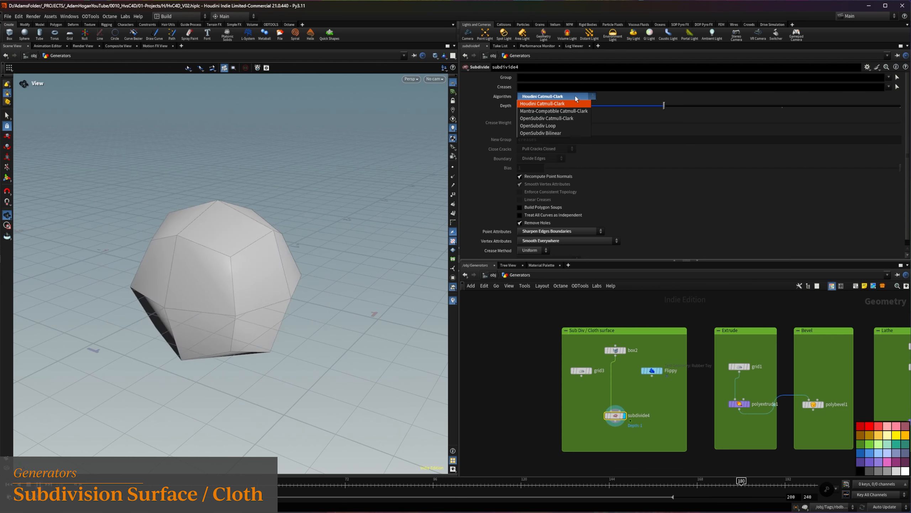
click(551, 125)
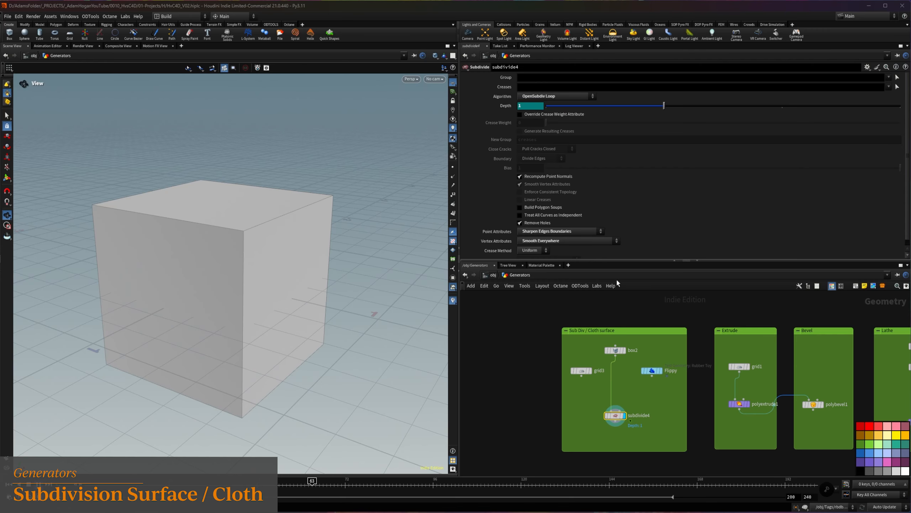
click(553, 99)
click(551, 116)
Feed the Flippy model into subdivide4 instead of box2 and set the algorithm to Houdini Catmull-Clark
drag(652, 375, 615, 410)
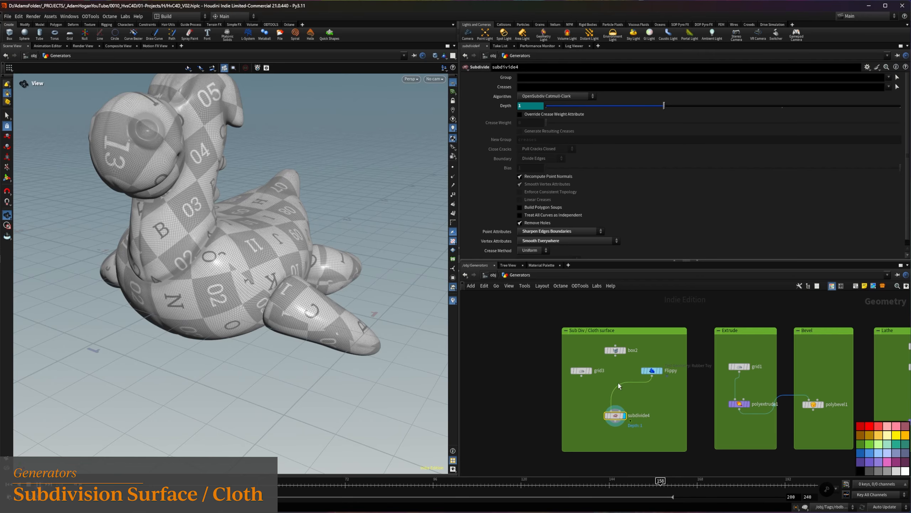
scroll(187, 113, up, 10)
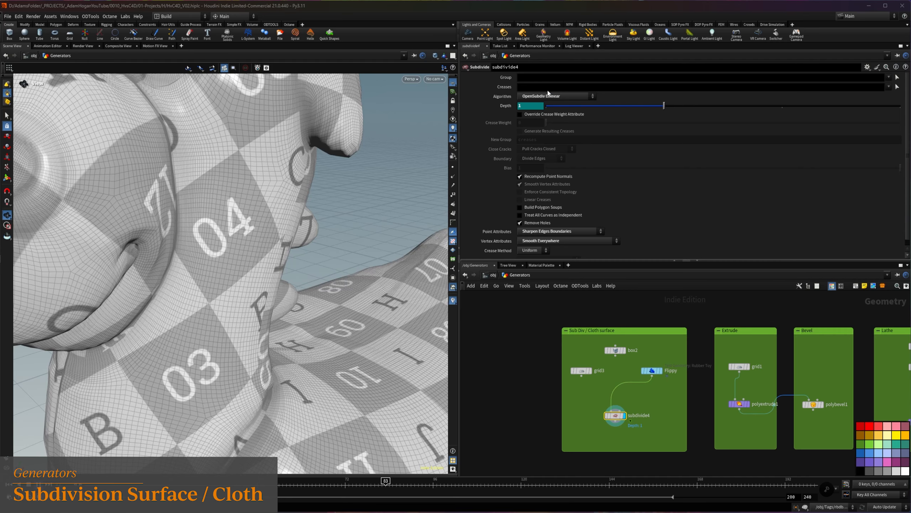
click(548, 95)
click(553, 104)
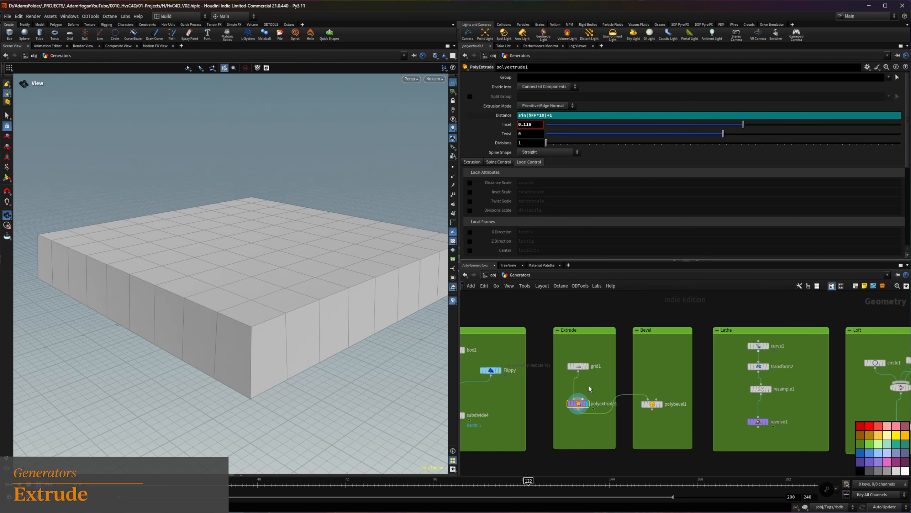
Set polyextrude1 to divide into Individual Elements and set its inset to 0
mouse_move(577, 405)
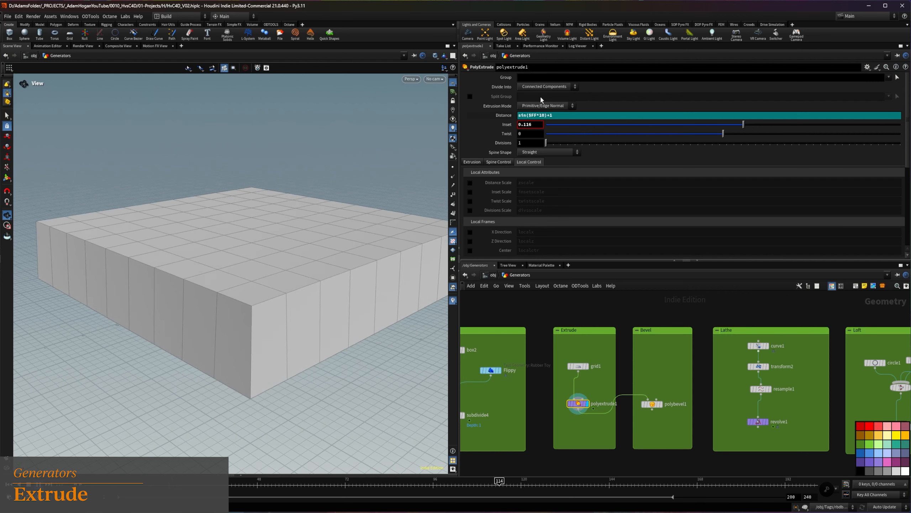
click(545, 86)
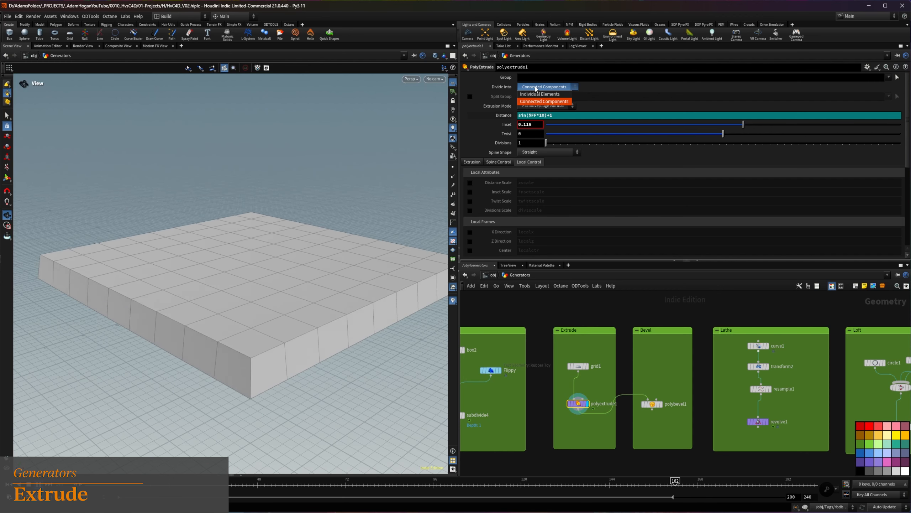
click(538, 94)
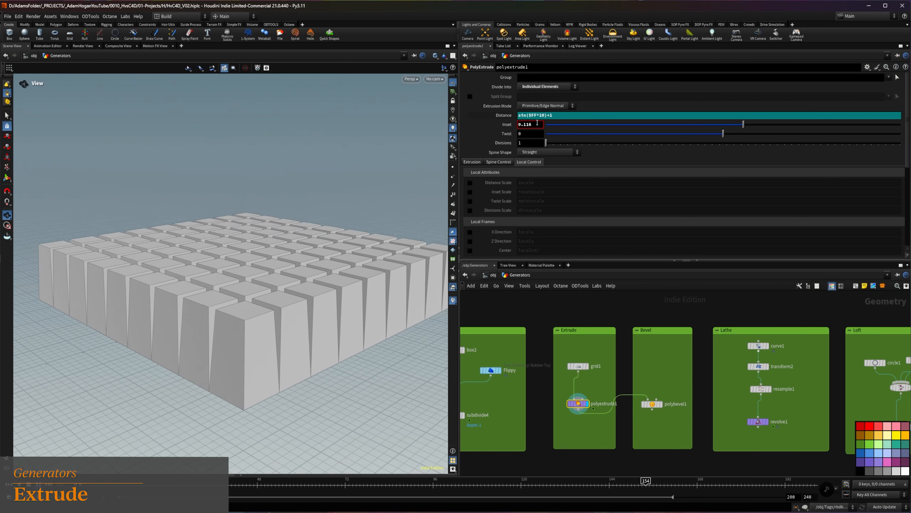
key(Return)
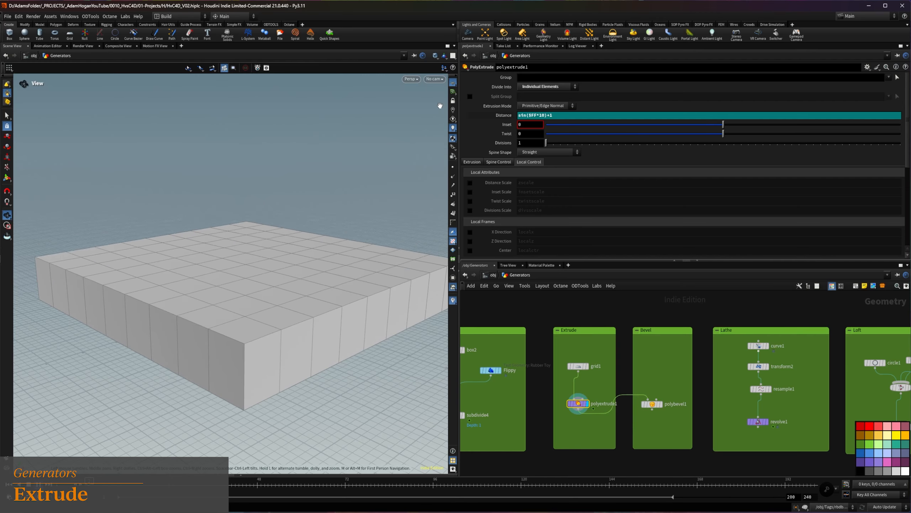
Divide the grid extrusion into Connected Components with an inset of 0.545 and a twist of 14.4
click(551, 88)
click(545, 95)
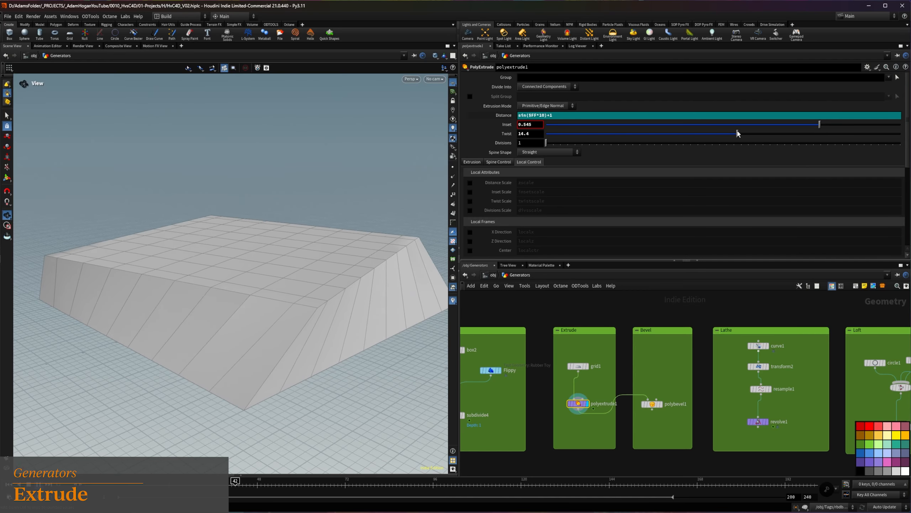
Enable Output Back for polyextrude1 and set its twist to 0
click(479, 161)
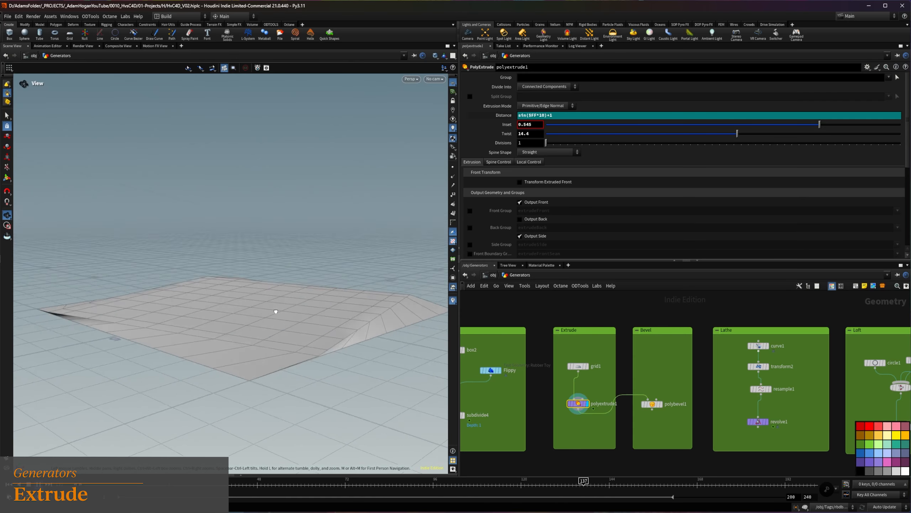
click(519, 219)
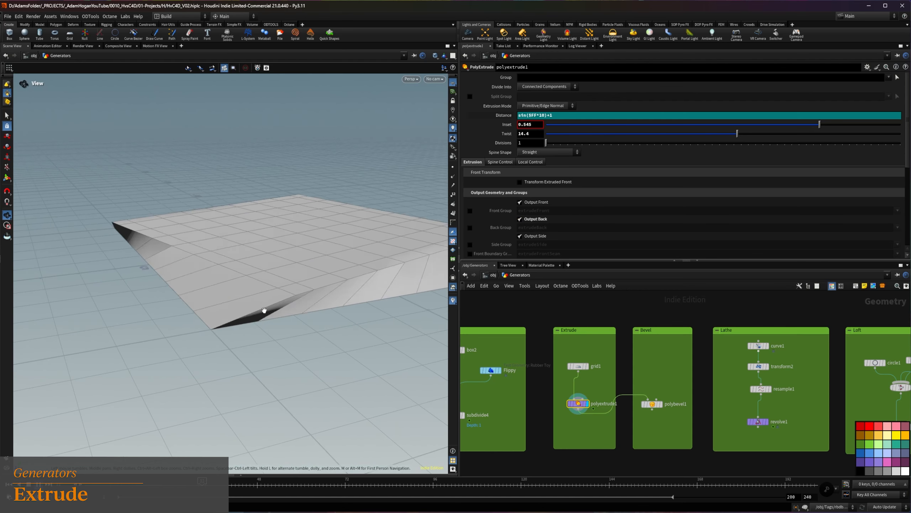
drag(534, 134, 462, 130)
text(0)
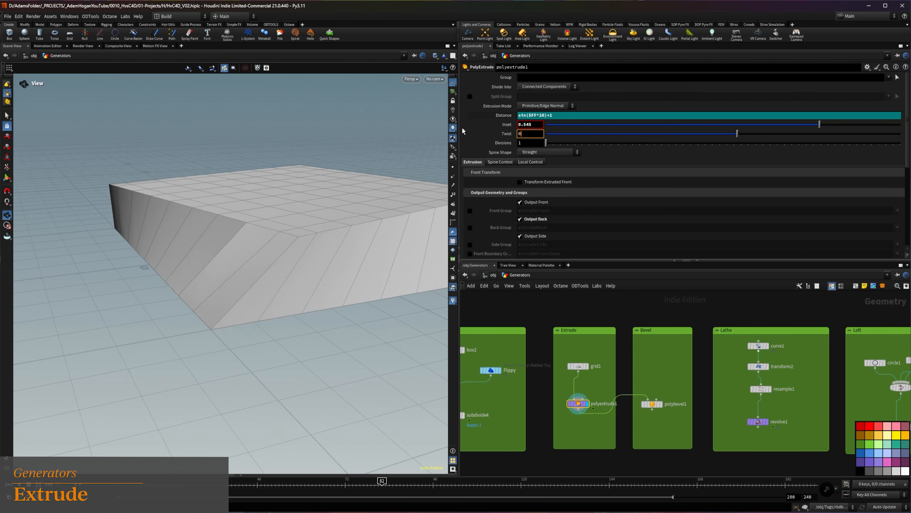
key(Return)
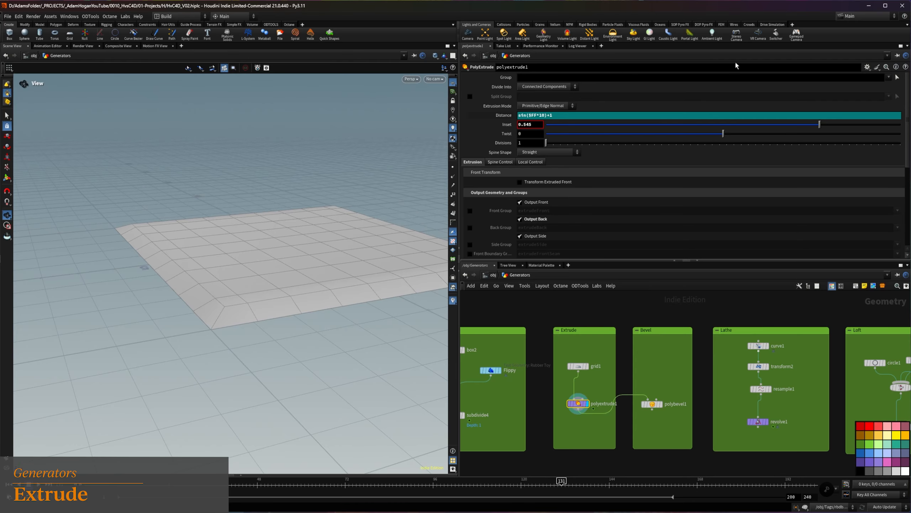
Limit the extrusion to a picked patch of faces in the middle of the grid and set the inset to 0
click(896, 78)
drag(256, 243, 343, 276)
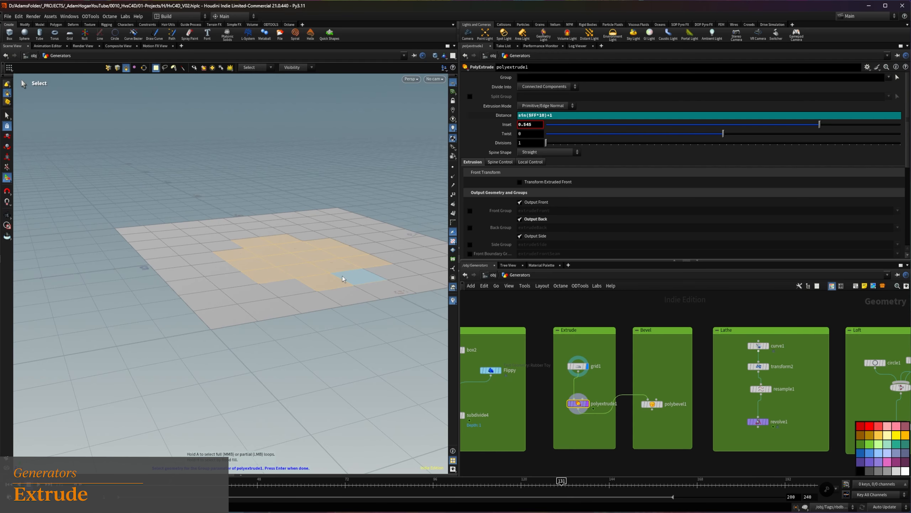
key(Return)
drag(284, 261, 301, 270)
text(0)
key(Return)
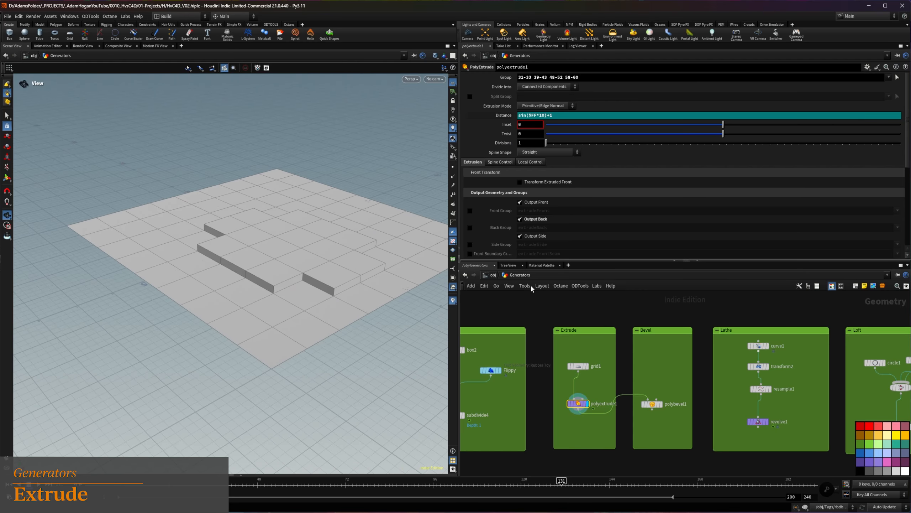
Set polyextrude1 to divide the box3 extrusion into Connected Components
drag(284, 232, 253, 260)
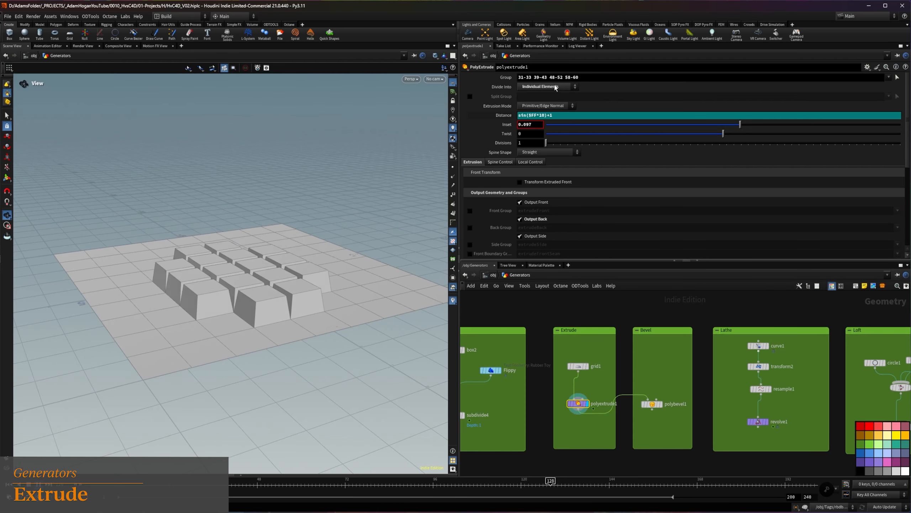
drag(239, 230, 258, 296)
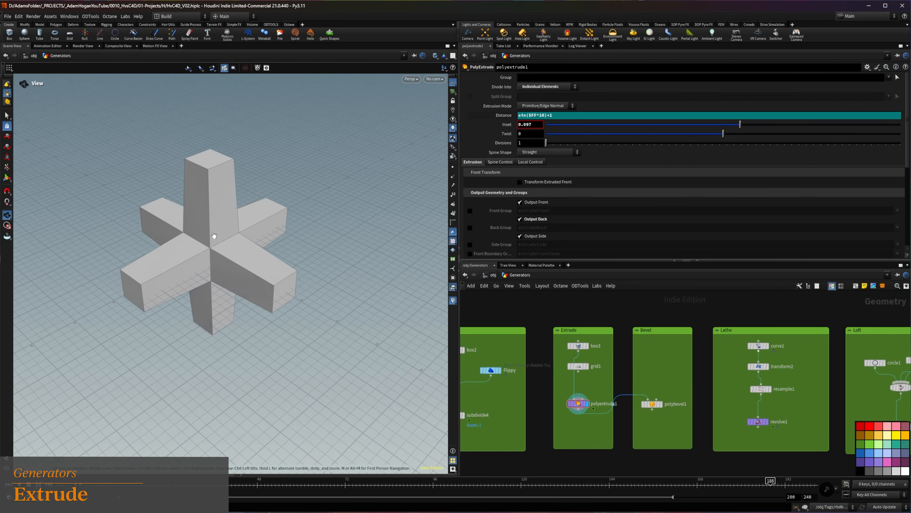
click(543, 87)
click(542, 85)
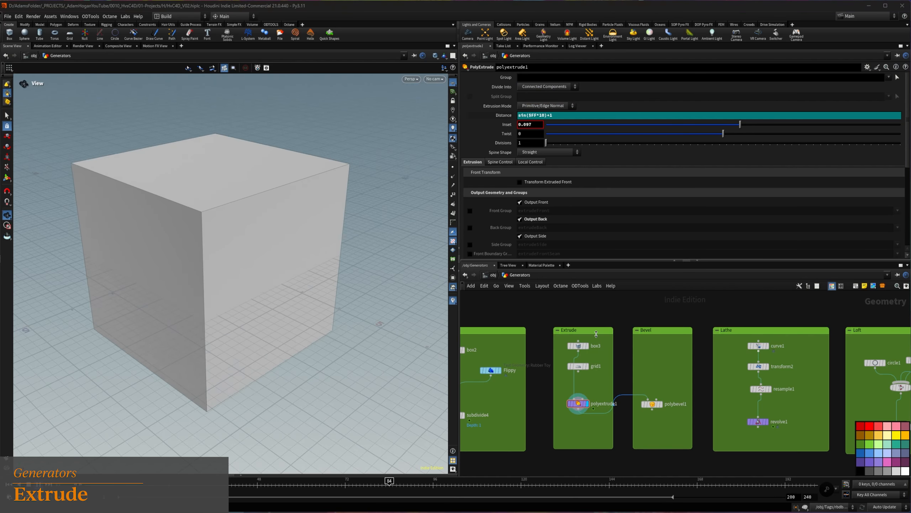
Set the axis divisions of box3 to 4, 4 and 4
click(579, 345)
text(4)
key(Tab)
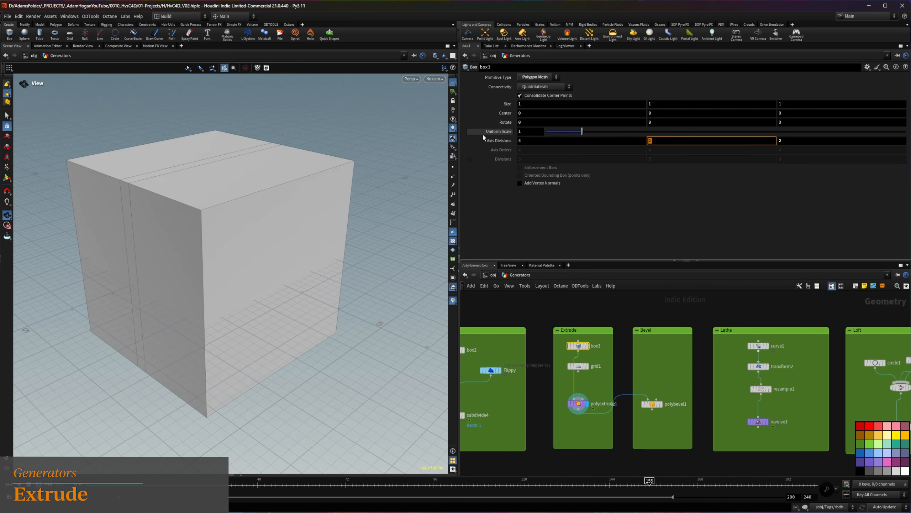
text(4)
key(Return)
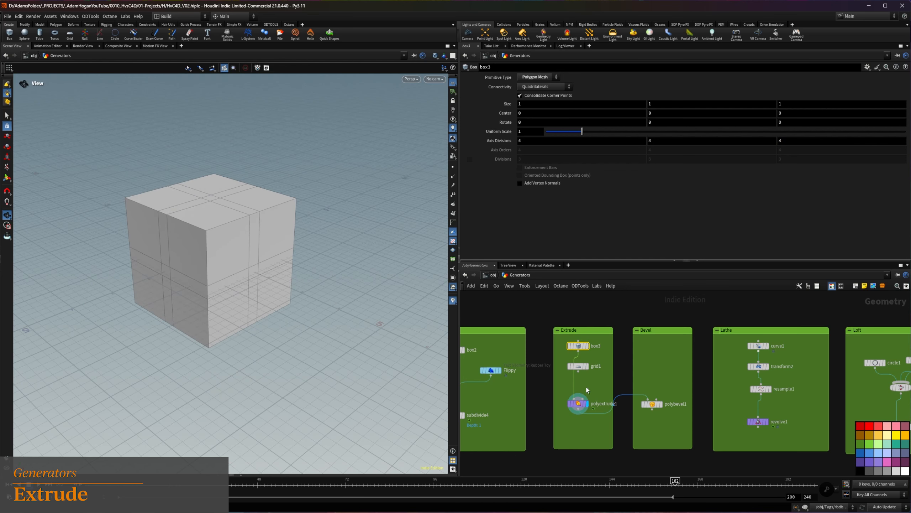
Limit polyextrude1 to a picked cluster of faces around the corner of the divided box
click(579, 404)
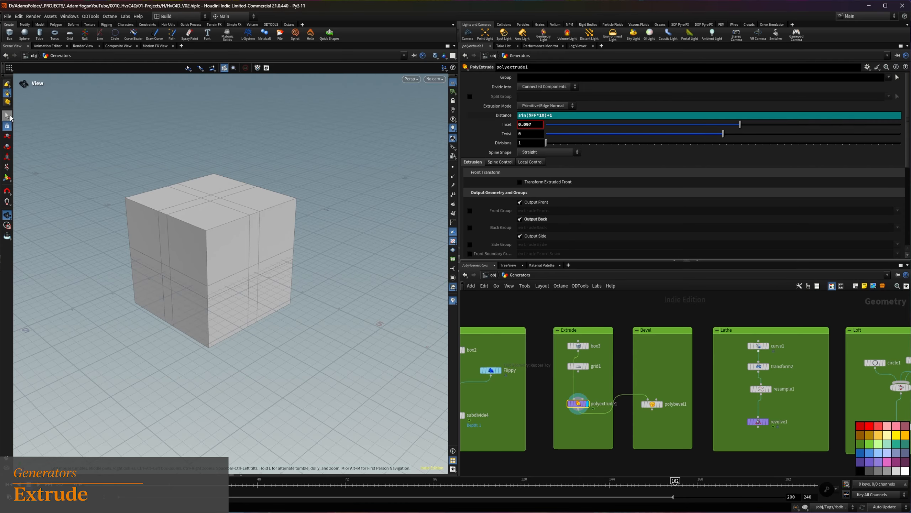
click(6, 116)
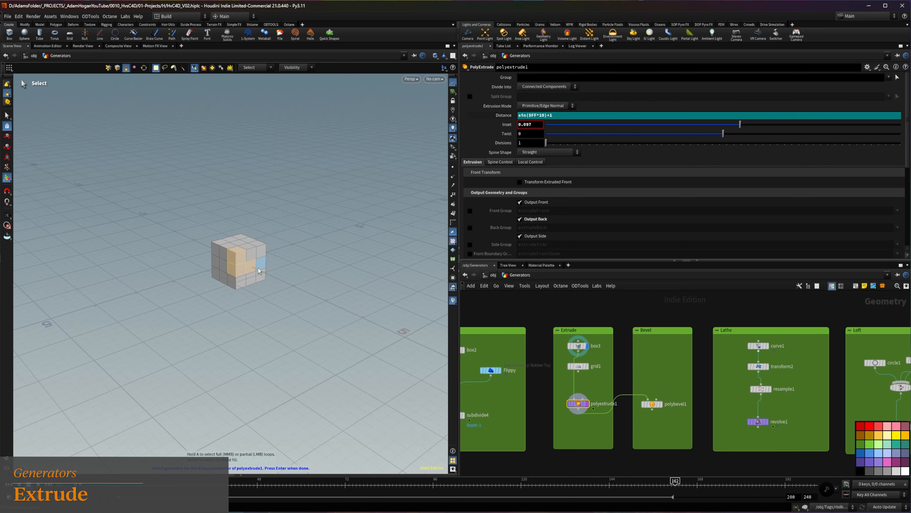
key(Return)
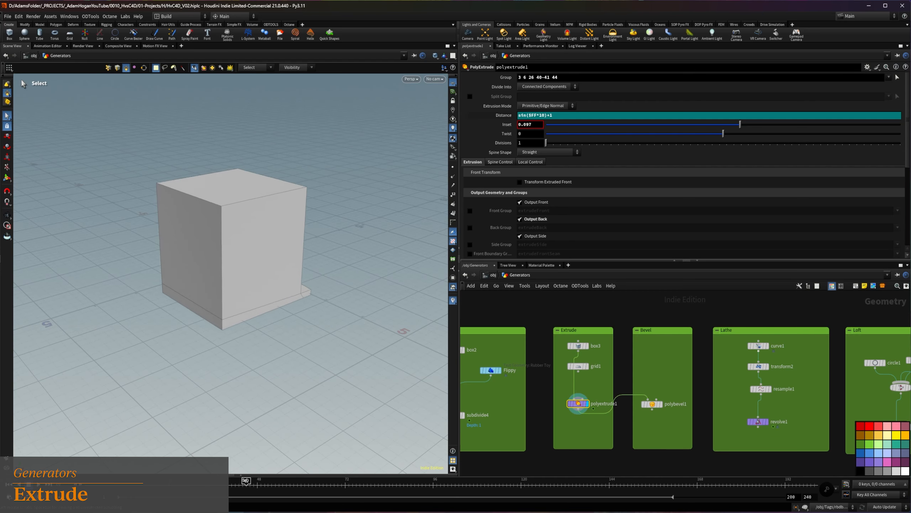
alt+drag(290, 246, 184, 236)
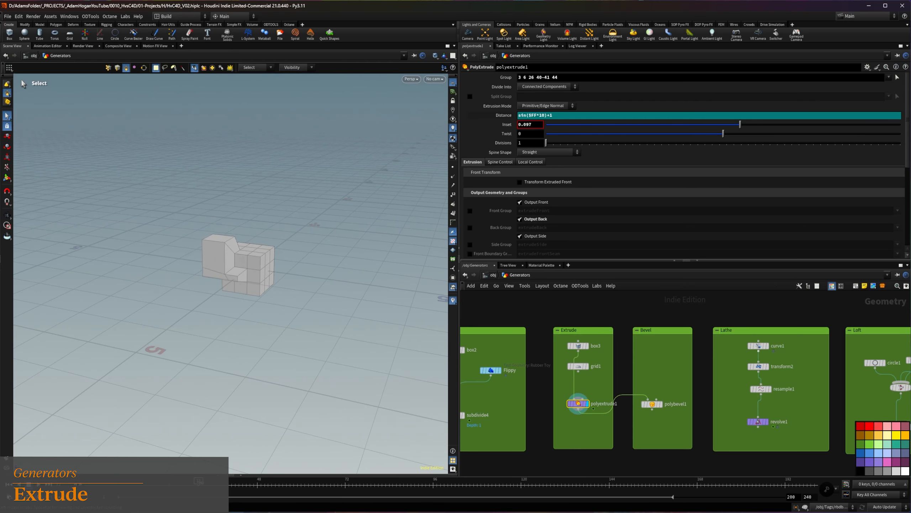
Divide the extrusion of the picked box faces into Individual Elements and leave face selection
click(552, 87)
click(550, 97)
key(Escape)
drag(191, 281, 281, 260)
key(Escape)
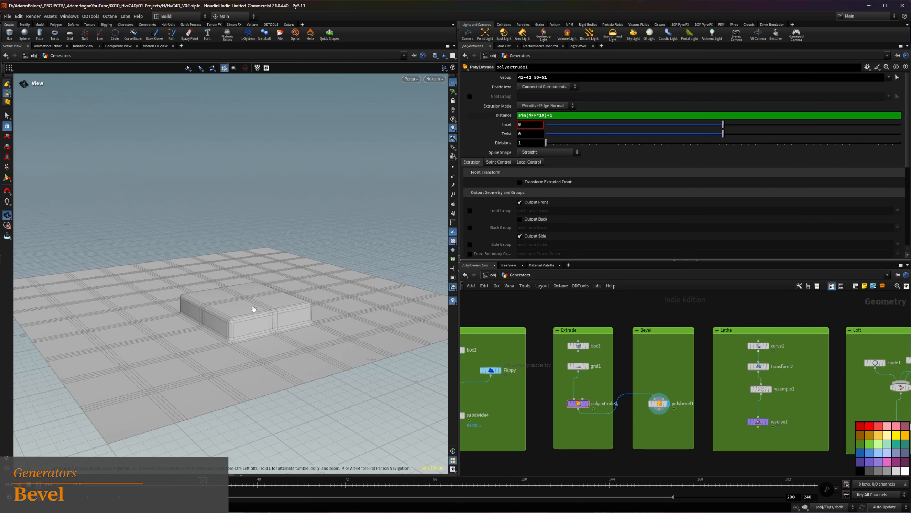
Compare the plain polyextrude1 result with polybevel1 and enable Ignore Flat Edges (Coplanar Incident Polygons) on the bevel
scroll(248, 319, up, 3)
alt+drag(239, 330, 233, 348)
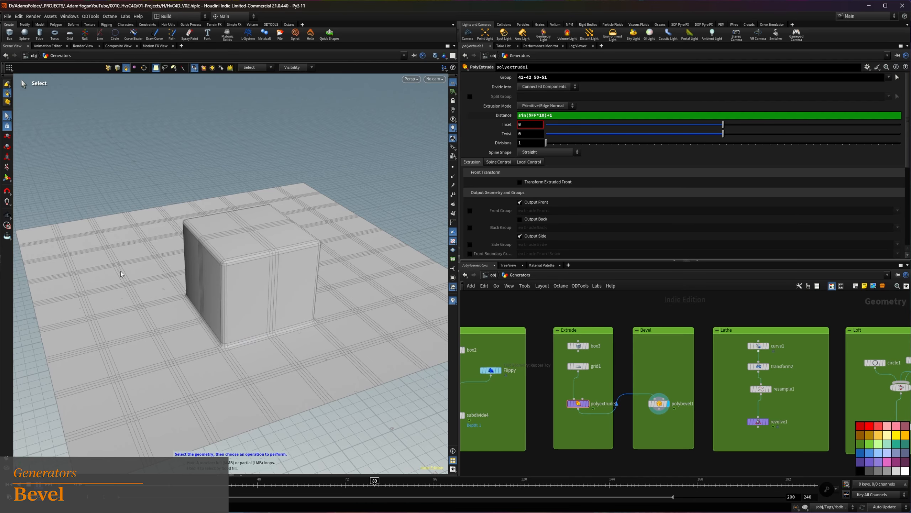
click(588, 404)
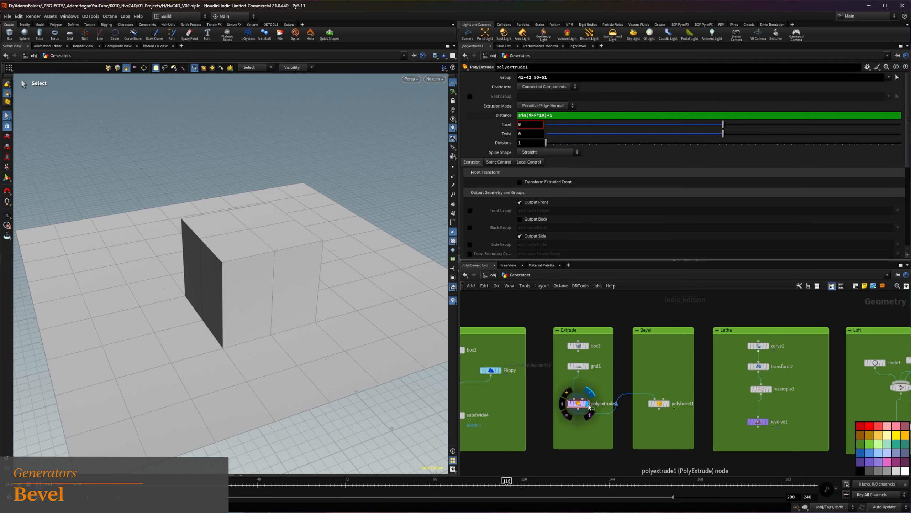
click(668, 404)
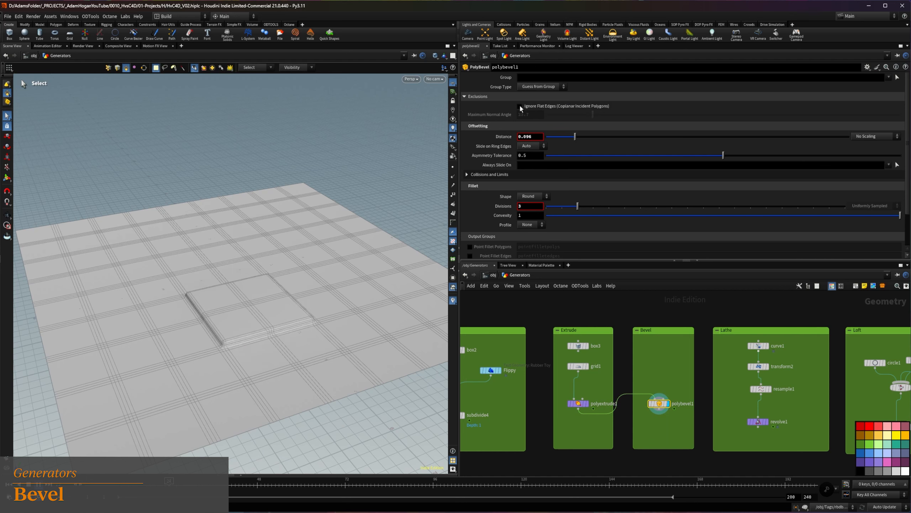
click(519, 106)
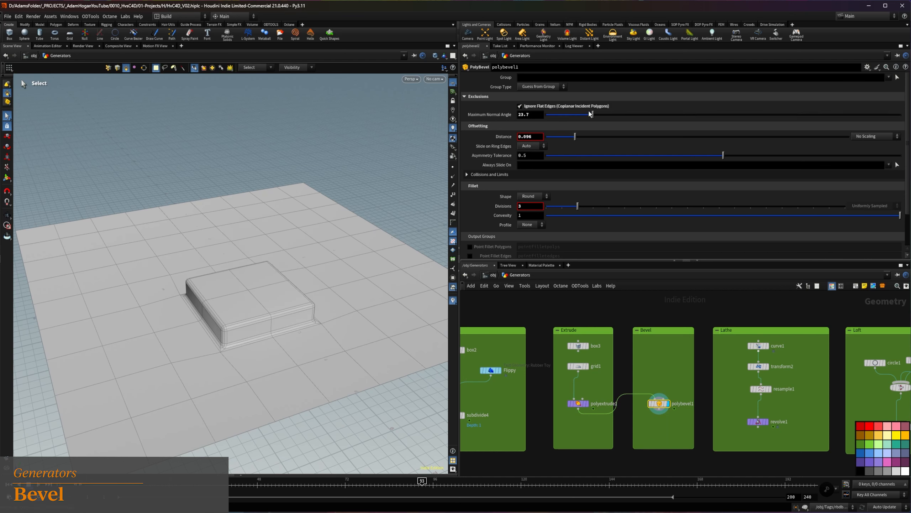
Try a Maximum Normal Angle of 99.4 on polybevel1 and a changed inset on polyextrude1, undoing the inset change
mouse_move(723, 108)
mouse_down()
mouse_move(780, 112)
mouse_move(713, 112)
mouse_move(739, 112)
mouse_up()
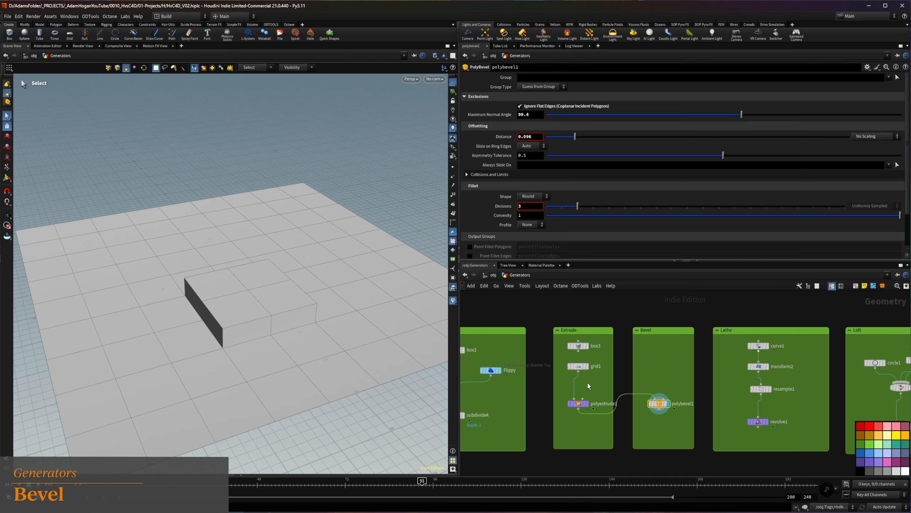
click(578, 403)
drag(722, 127, 695, 127)
key(ctrl+z)
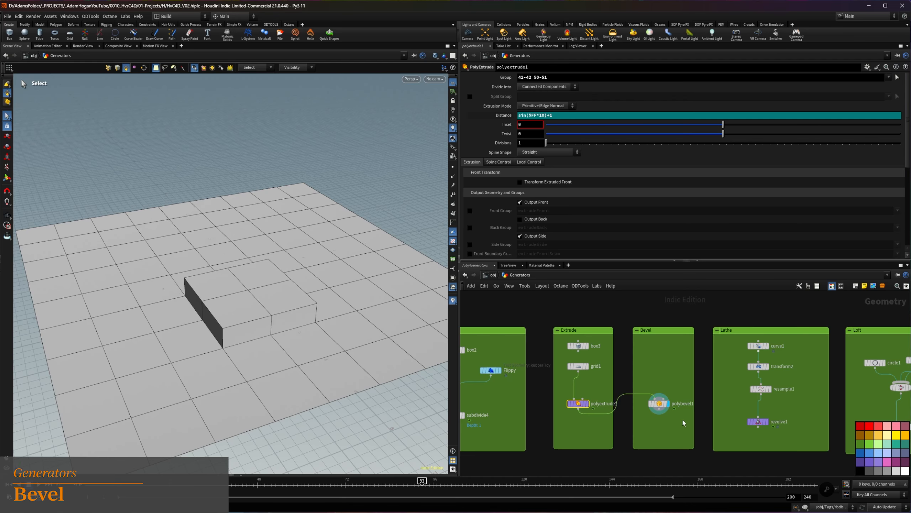
Set the Maximum Normal Angle of polybevel1 to 76.6 and inspect the beveled block from a lower angle
click(659, 403)
drag(717, 116, 697, 117)
alt+drag(235, 338, 280, 279)
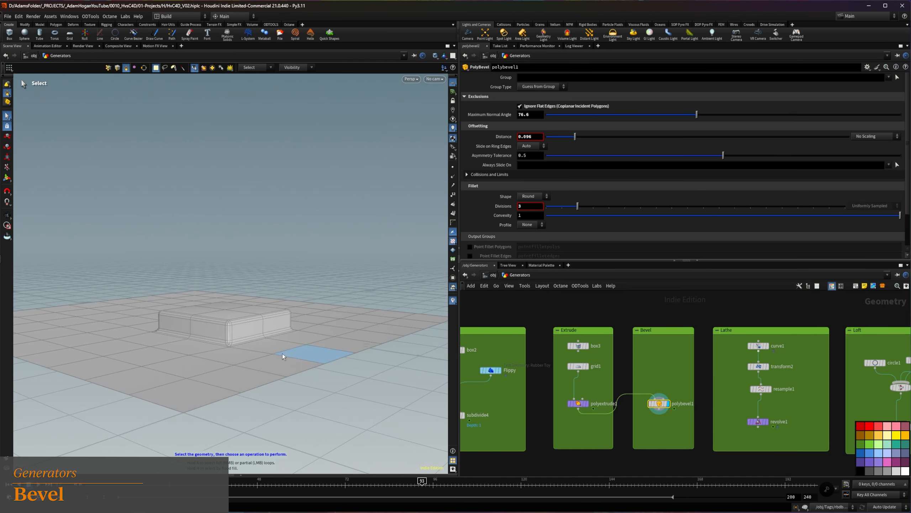
alt+drag(241, 324, 208, 346)
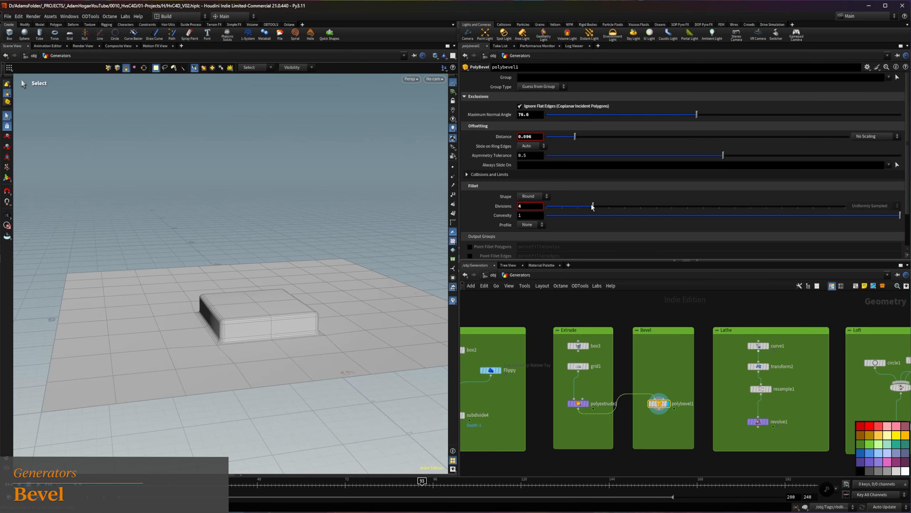
Try the Crease fillet shape on polybevel1 and return the shape to Round
click(538, 200)
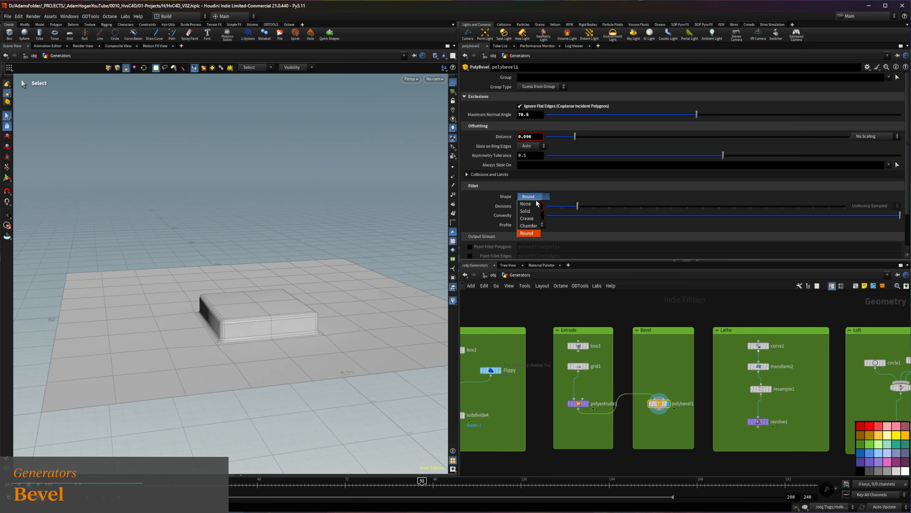
click(534, 219)
click(535, 198)
click(530, 233)
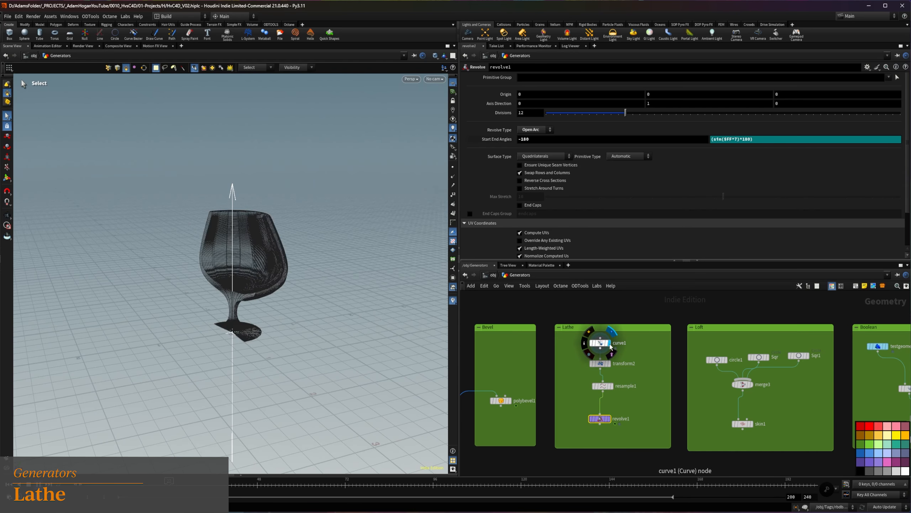
Display curve1, transform2, resample1 and revolve1 of the Lathe network in turn and show the evaluated Start End Angles
click(610, 344)
click(610, 364)
alt+drag(237, 285, 262, 272)
click(612, 386)
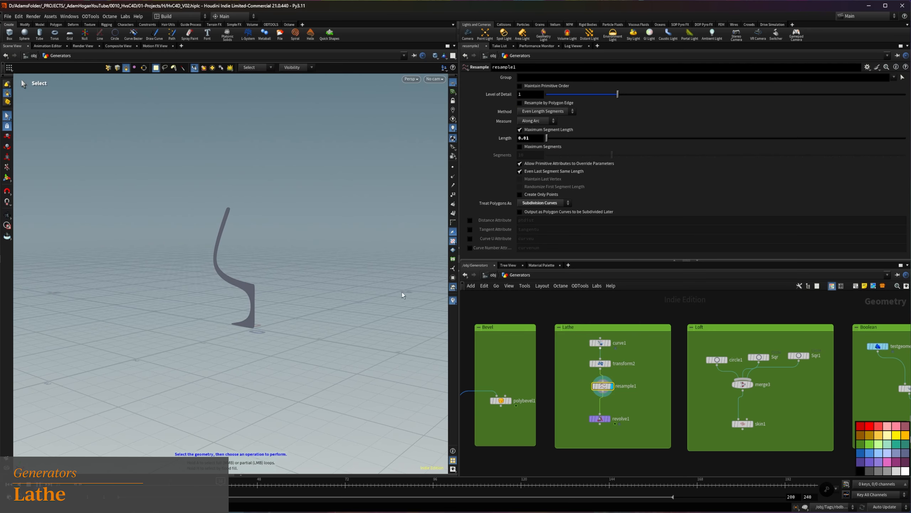
click(599, 418)
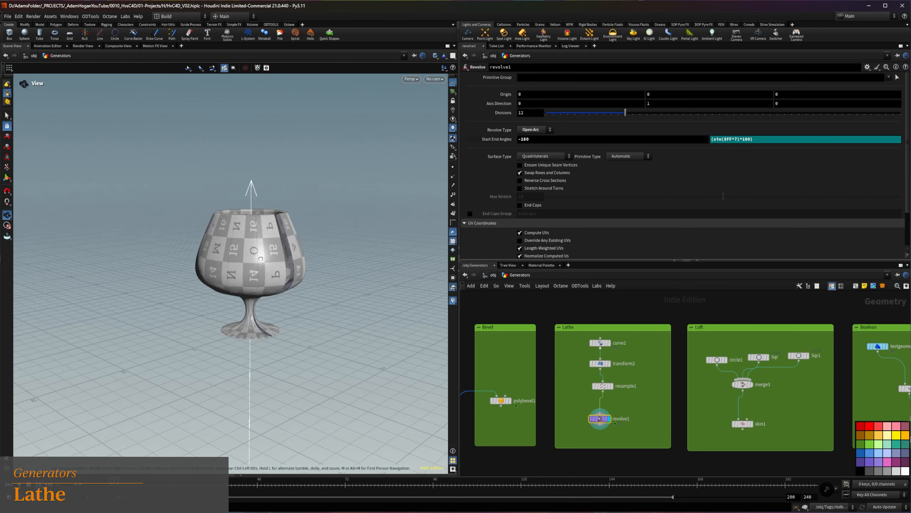
click(482, 139)
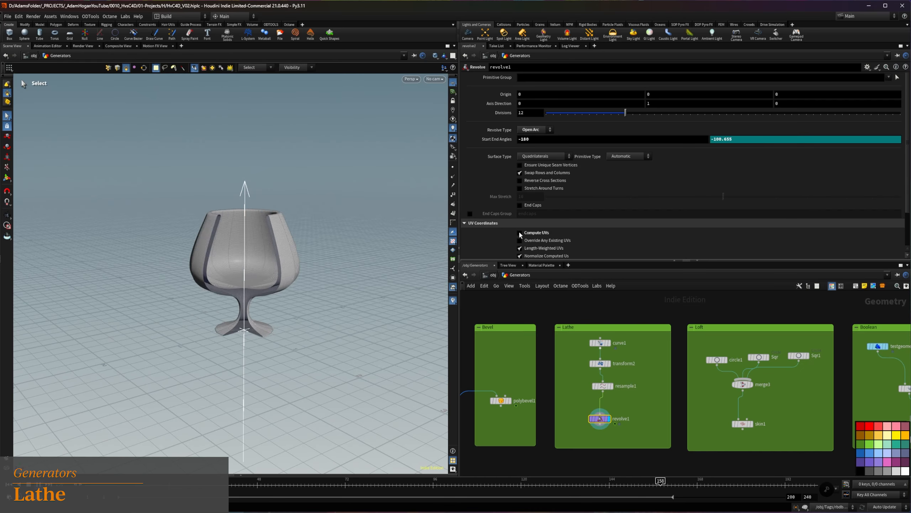
Try 6 divisions on revolve1, raise its Divisions to 32 and inspect the revolved glass
drag(534, 113, 454, 108)
text(6)
key(Return)
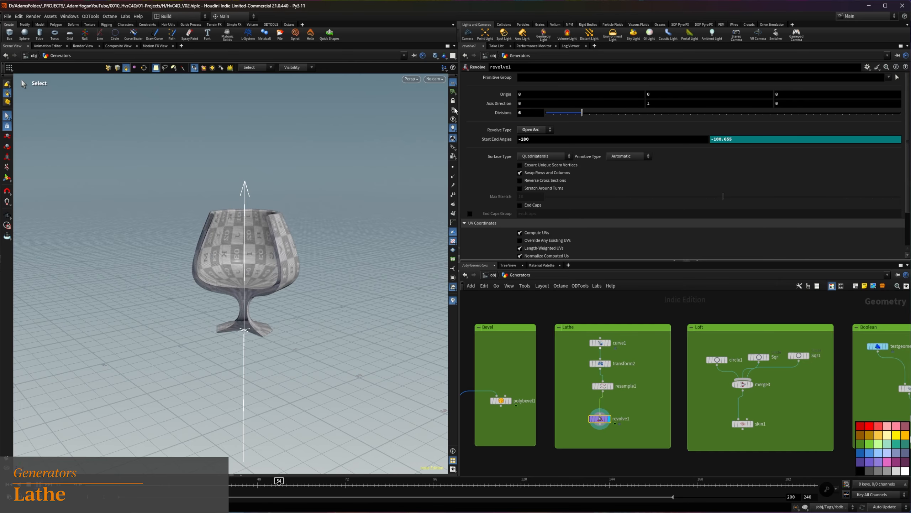
drag(530, 113, 467, 102)
text(32)
key(Return)
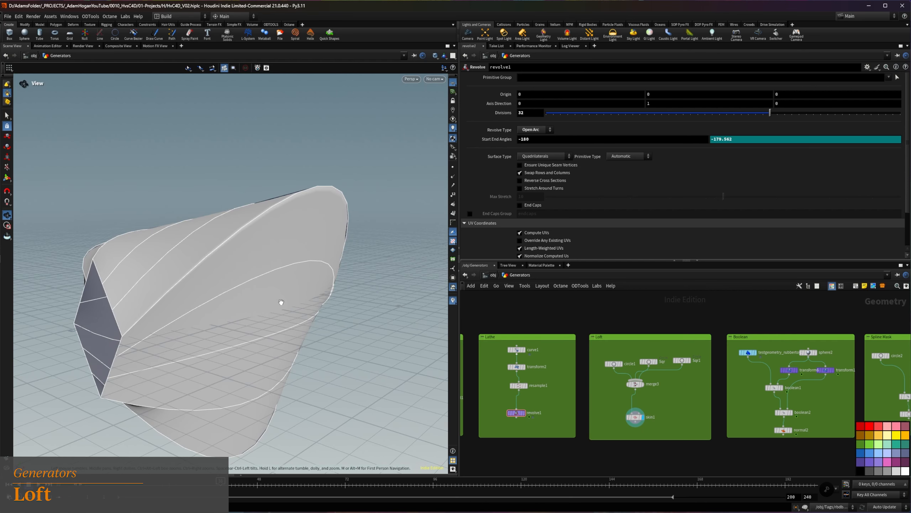
drag(281, 302, 233, 283)
Turn off Preserve Shape on skin1 in the Loft network and view the cross-sections gathered in merge3
click(638, 418)
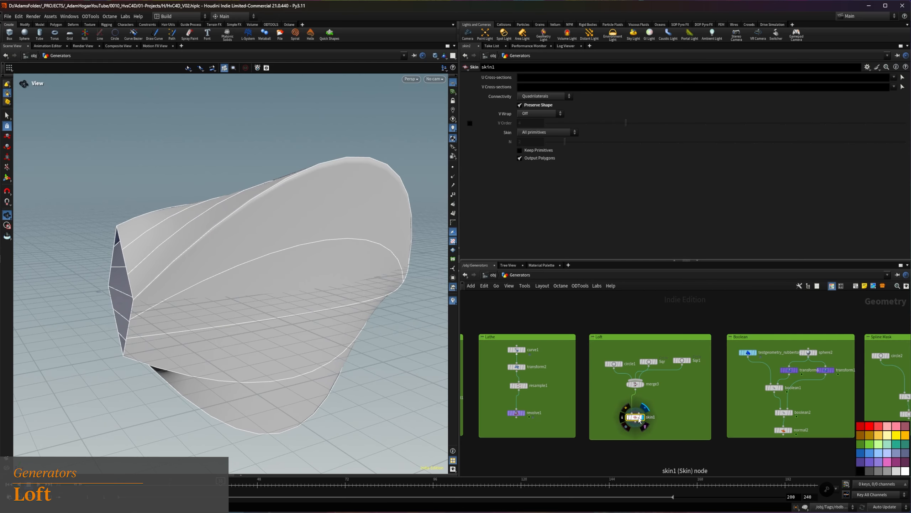
click(519, 105)
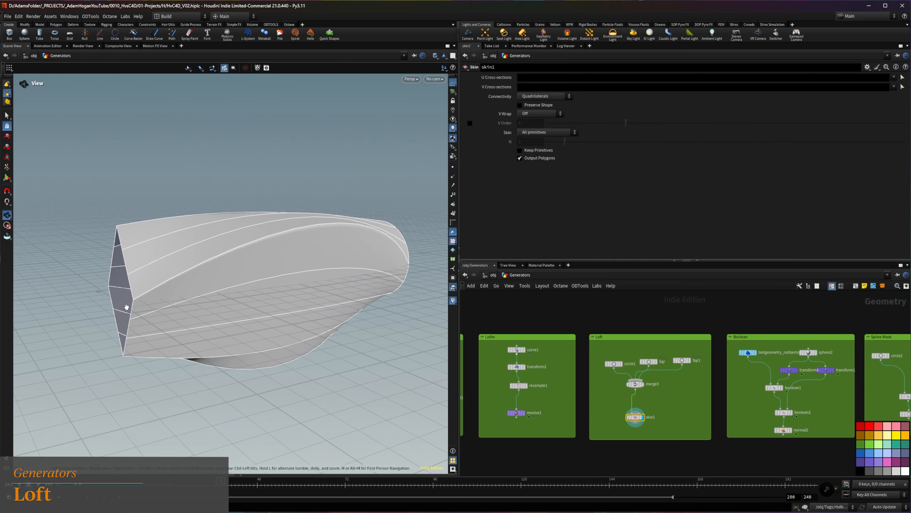
click(645, 384)
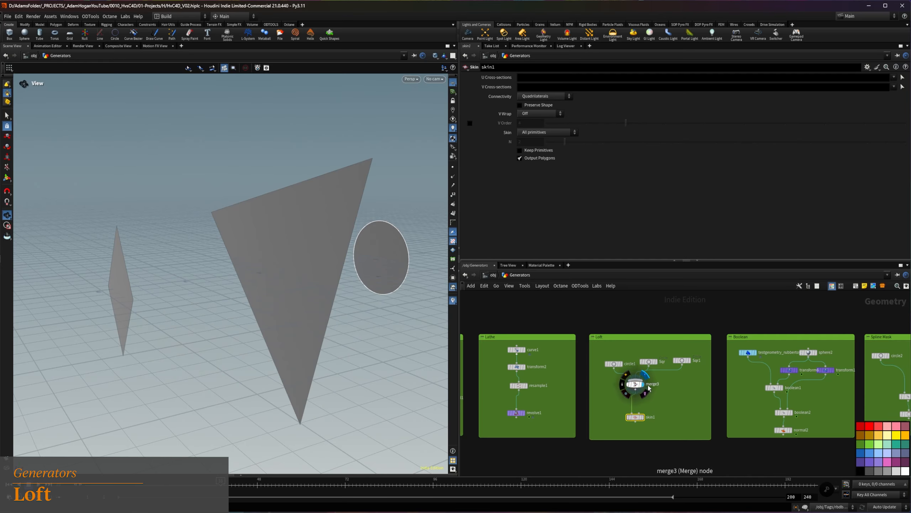
drag(173, 207, 276, 266)
Template merge3 and display skin1 to compare the lofted surface with its source cross-sections
click(646, 382)
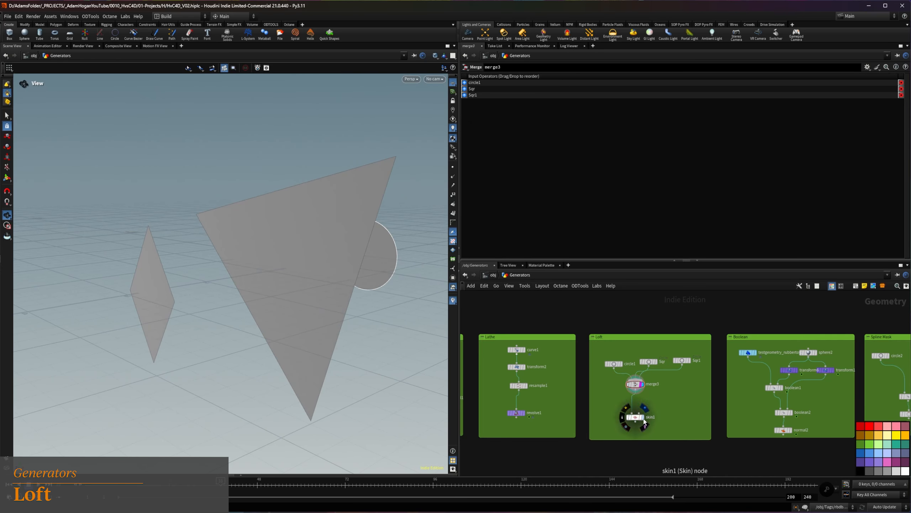
click(643, 417)
drag(350, 316, 157, 262)
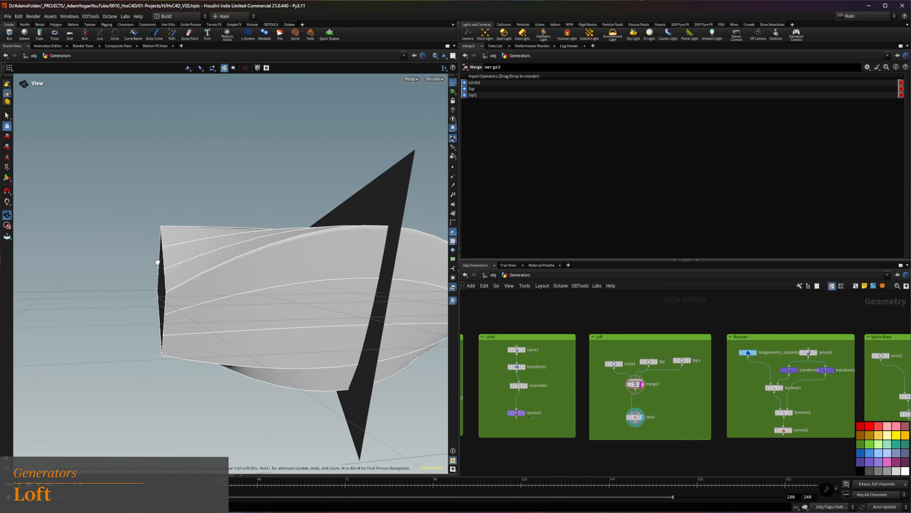
drag(291, 313, 331, 296)
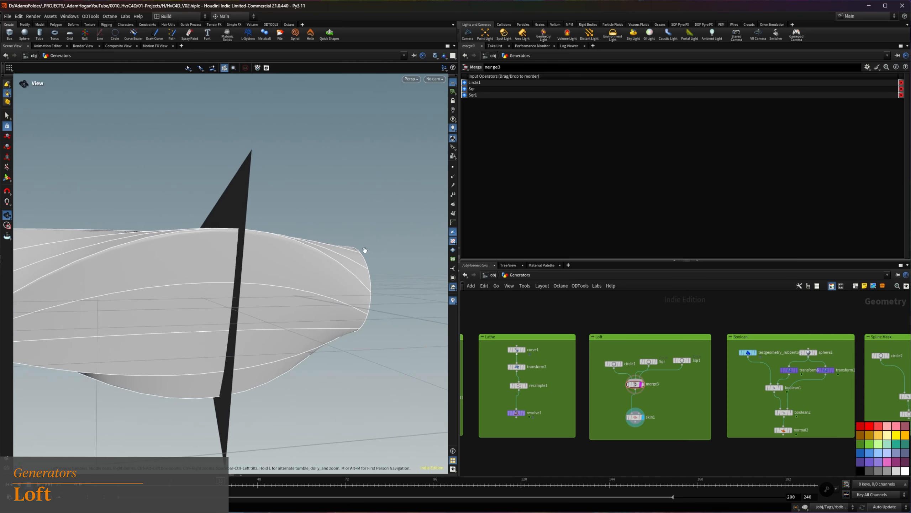
drag(255, 286, 260, 180)
drag(200, 296, 210, 301)
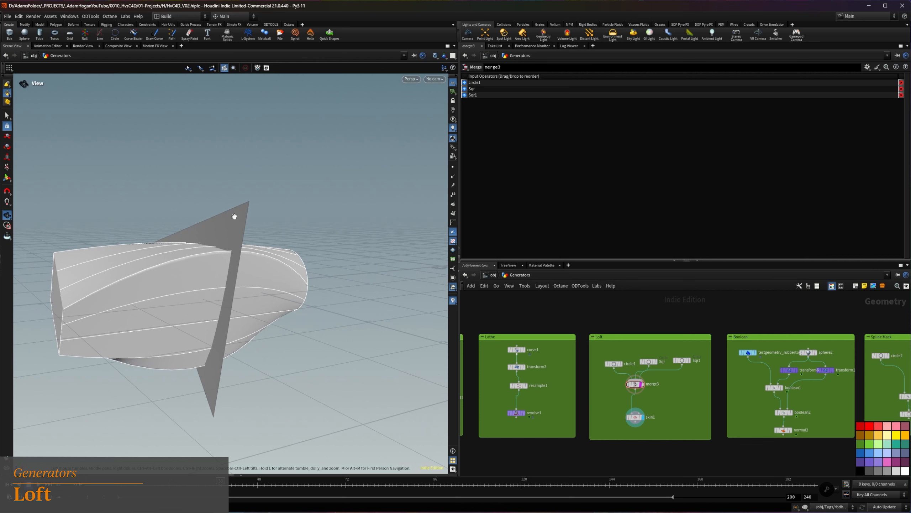
Enable Preserve Shape on skin1 and shift the Sqr node slightly in the Loft network
drag(617, 431, 617, 431)
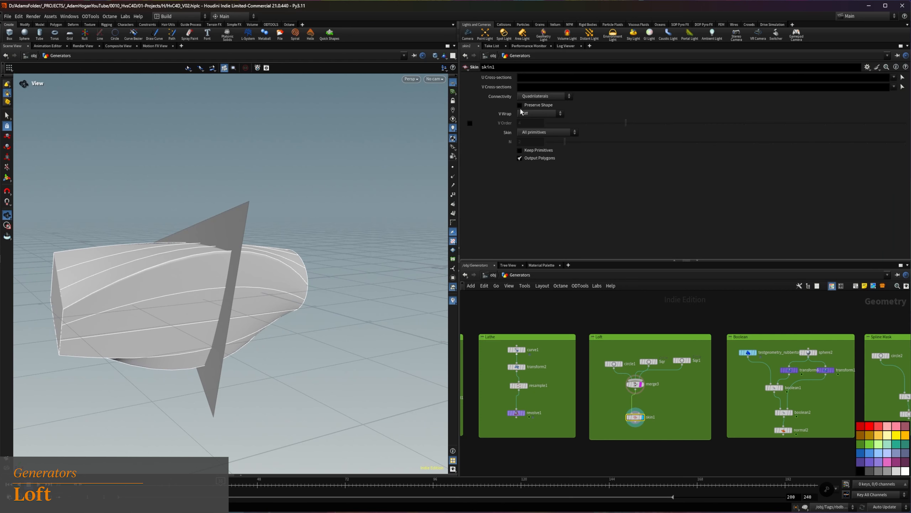
click(520, 104)
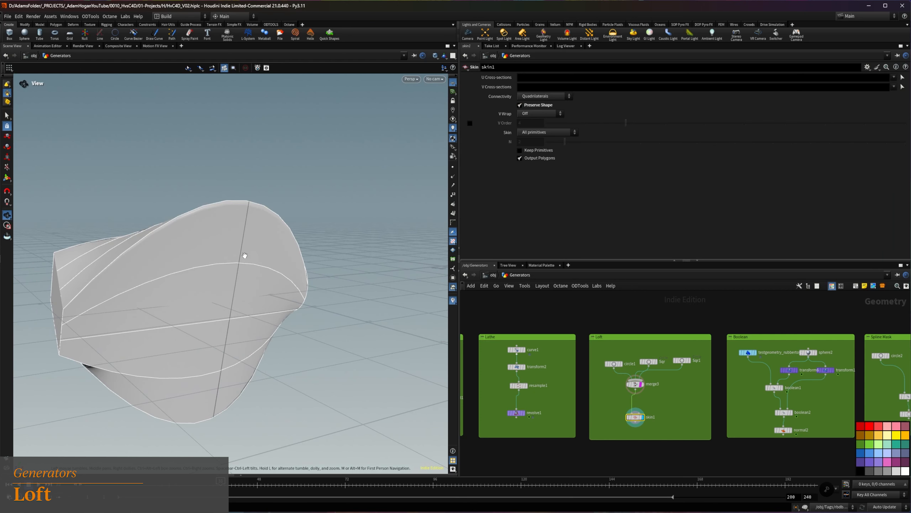
drag(649, 362, 635, 357)
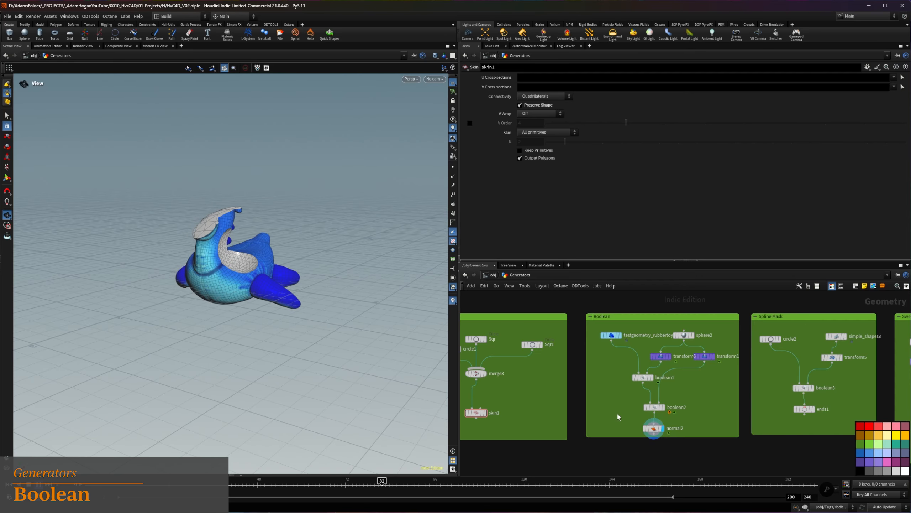
Display the rubber toy, sphere2 and transform6 in turn, and display and select boolean1
click(621, 336)
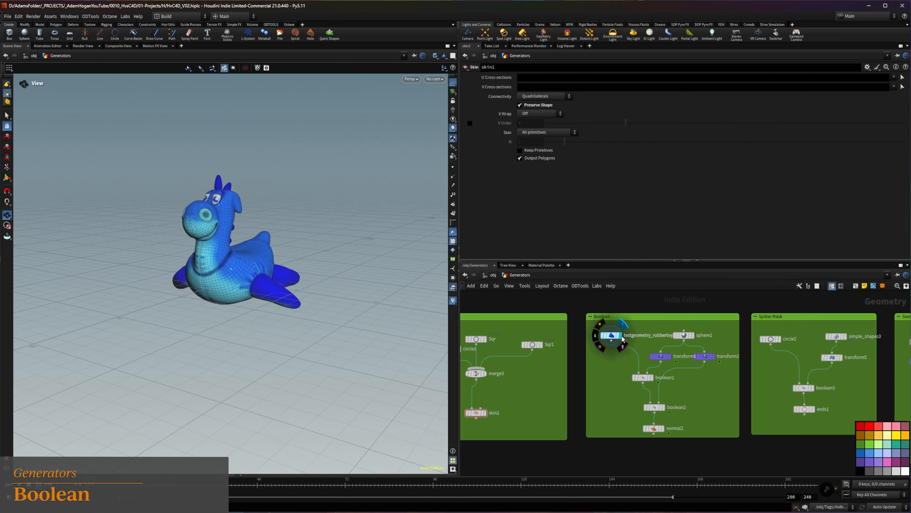
click(691, 335)
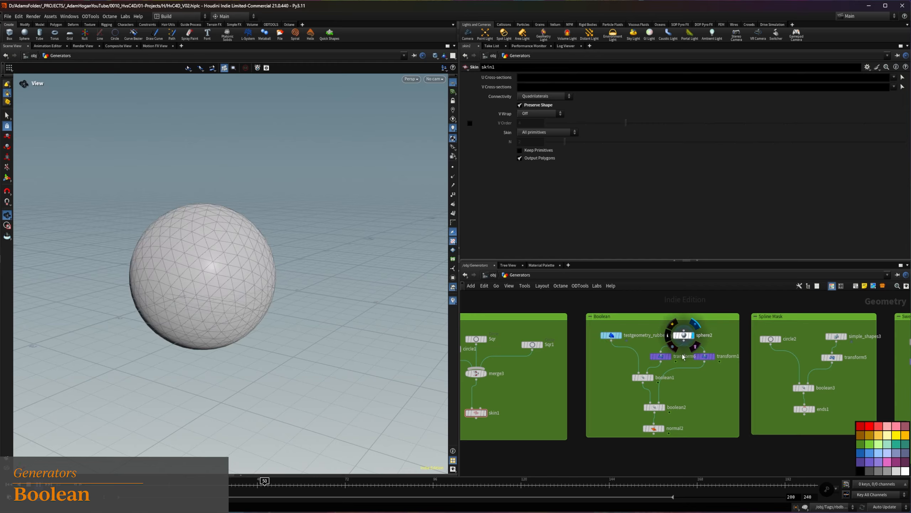
click(669, 357)
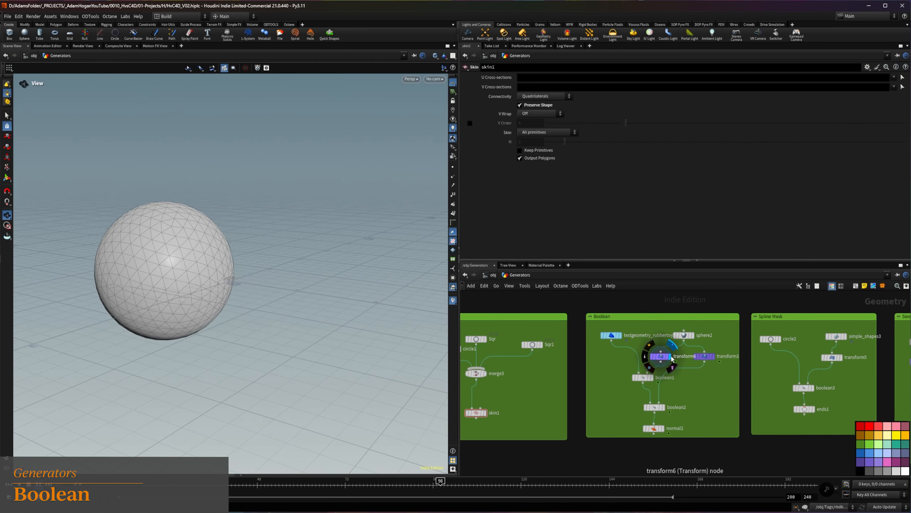
drag(641, 381, 634, 379)
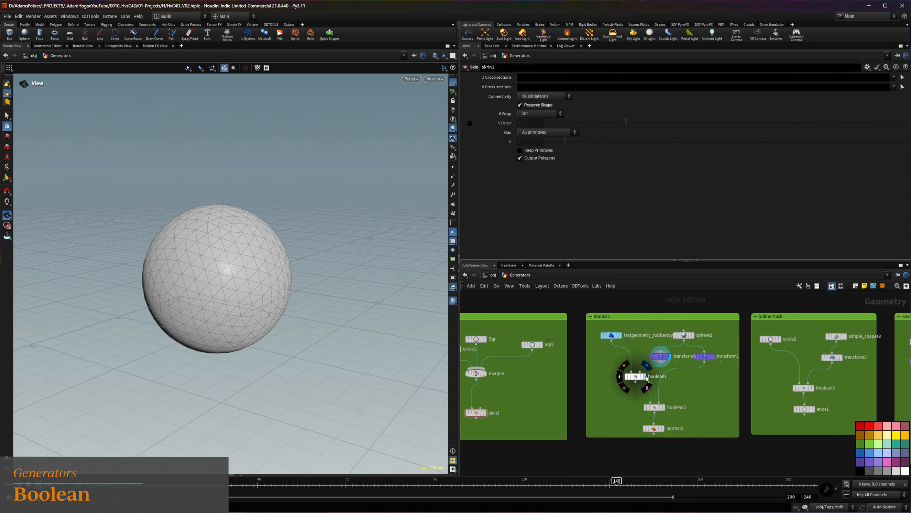
click(639, 377)
click(637, 379)
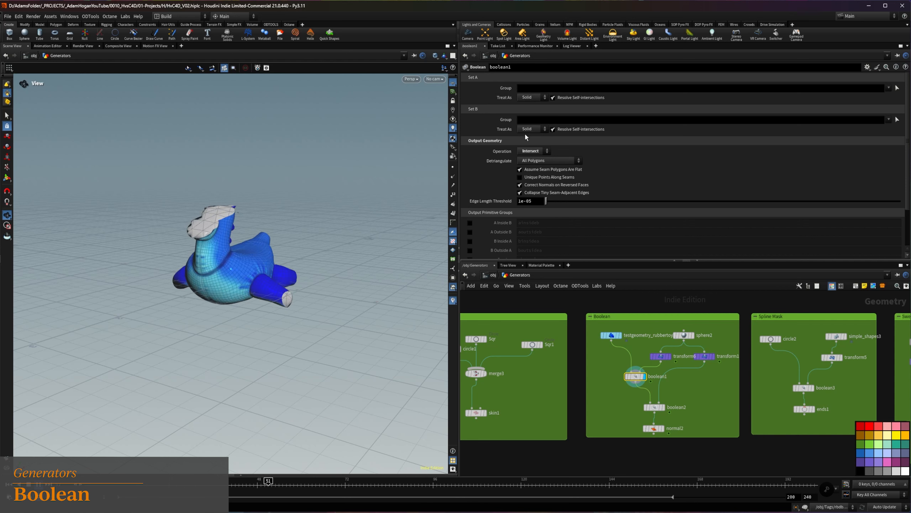
Try the Union, Subtract and Seam operations on boolean1, undoing the Seam choice
click(532, 152)
click(531, 153)
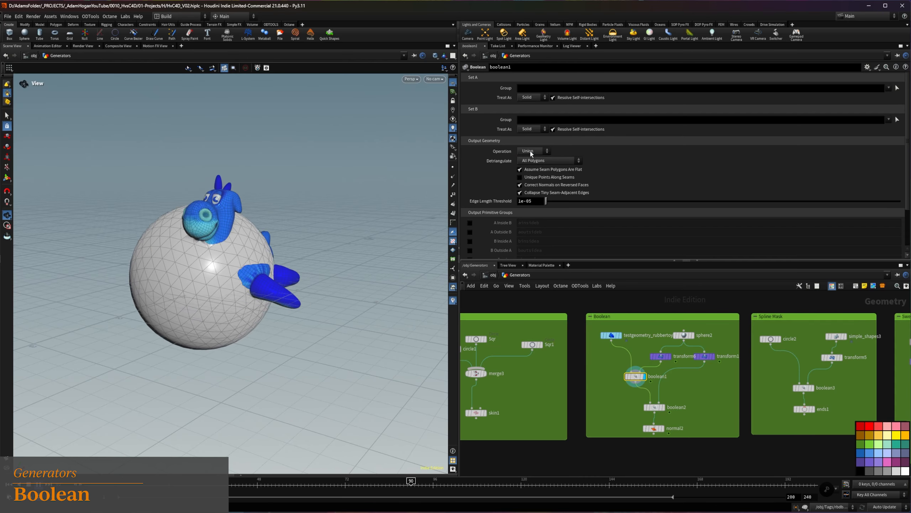
click(533, 152)
click(533, 160)
click(533, 151)
click(534, 175)
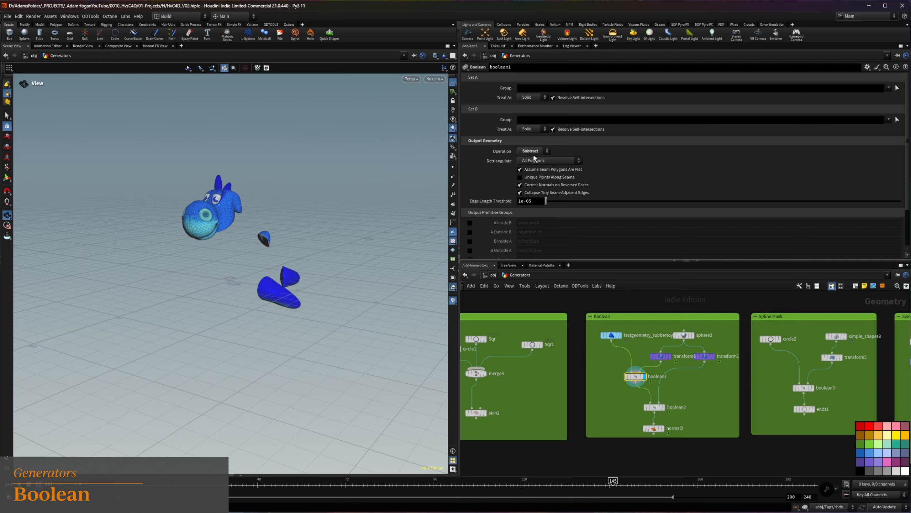
click(533, 151)
click(536, 194)
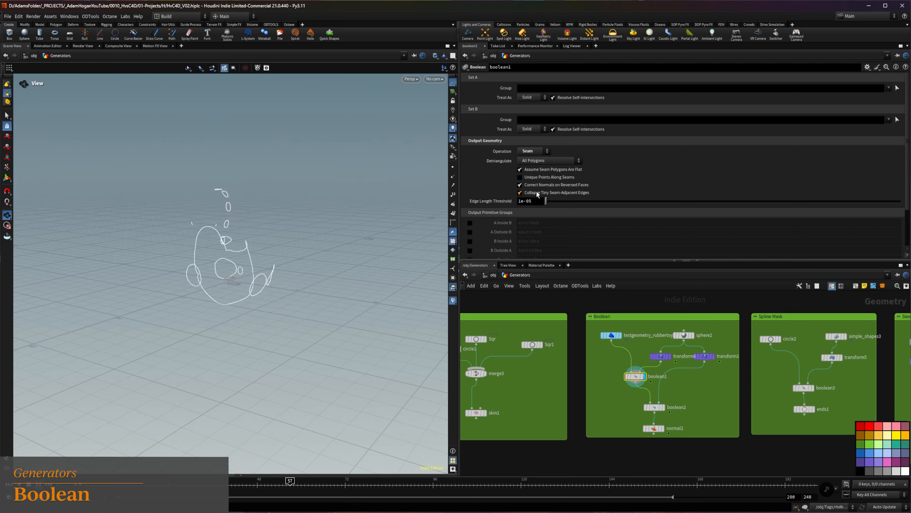
key(ctrl+z)
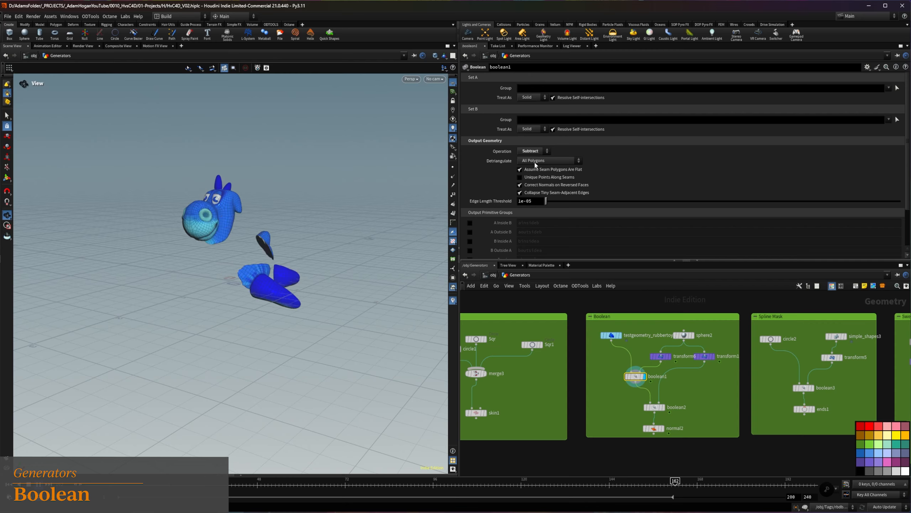
Look through the output group options of boolean1 and set its operation to Intersect
scroll(522, 222, down, 3)
scroll(522, 221, up, 3)
scroll(504, 213, down, 2)
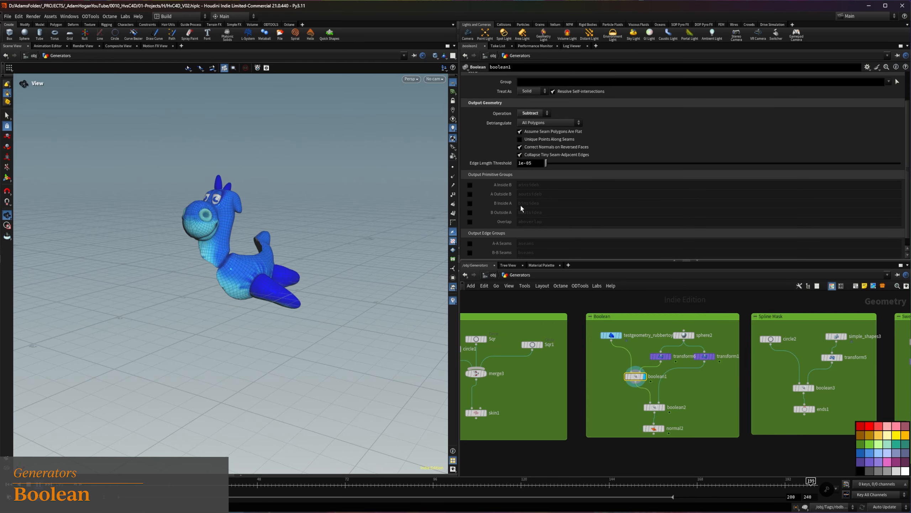
scroll(521, 208, up, 2)
click(532, 151)
click(536, 170)
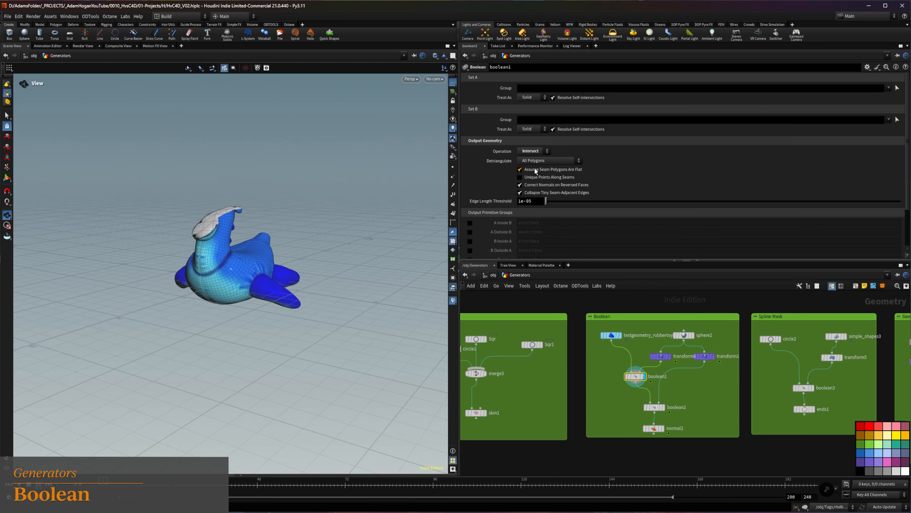
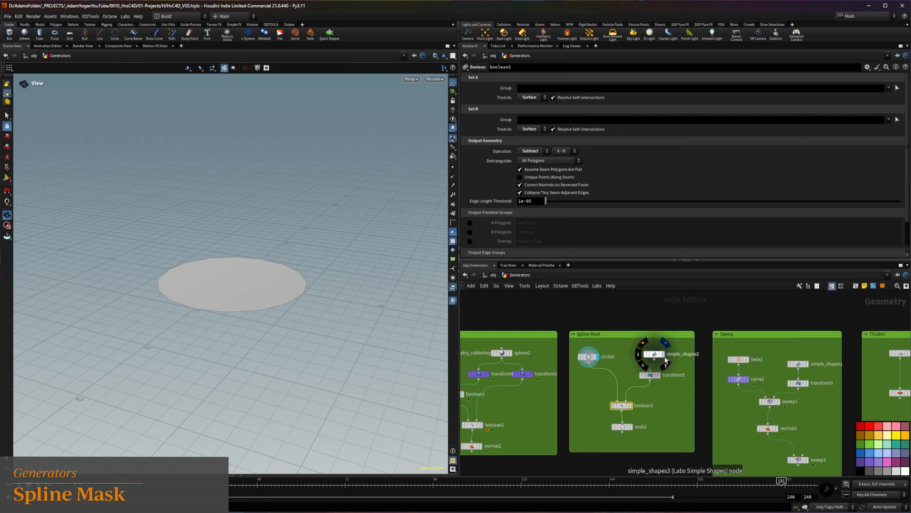
Display simple_shapes3, transform5, boolean3 and ends1 in turn in the Spline Mask network
click(655, 354)
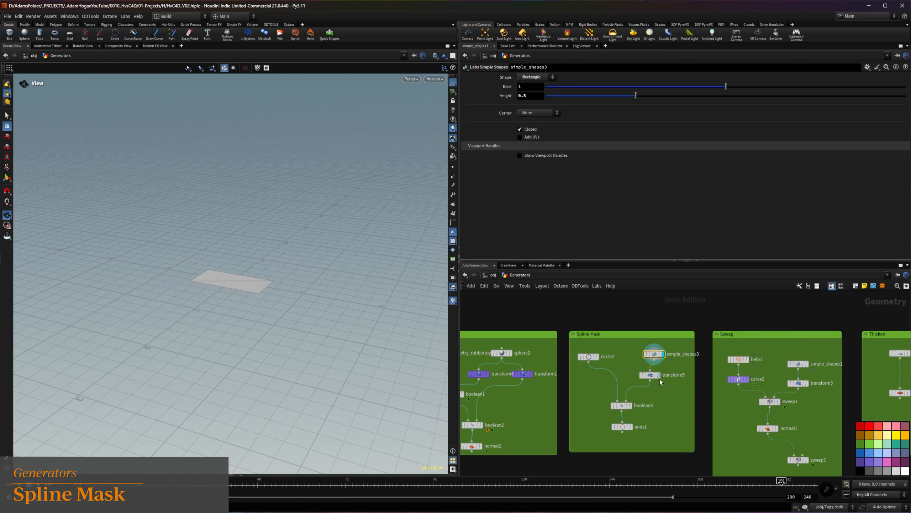
click(659, 375)
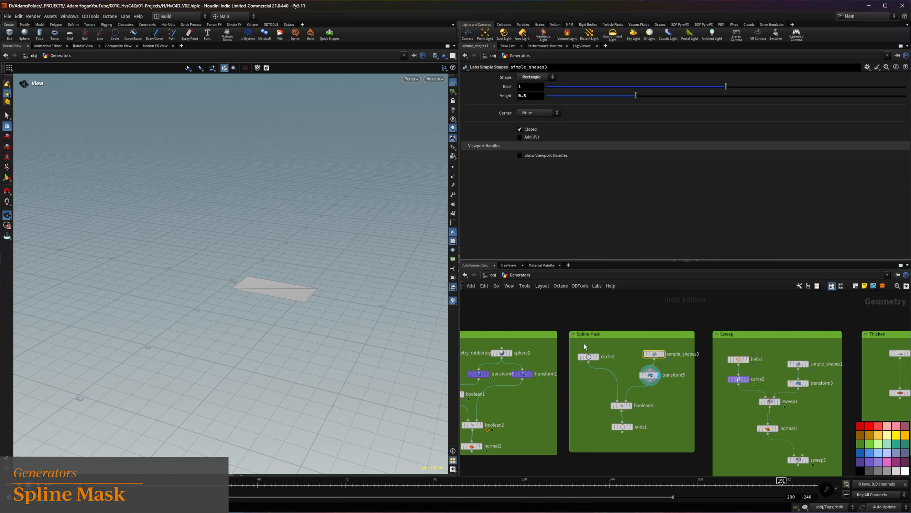
click(631, 405)
drag(264, 304, 203, 342)
click(633, 428)
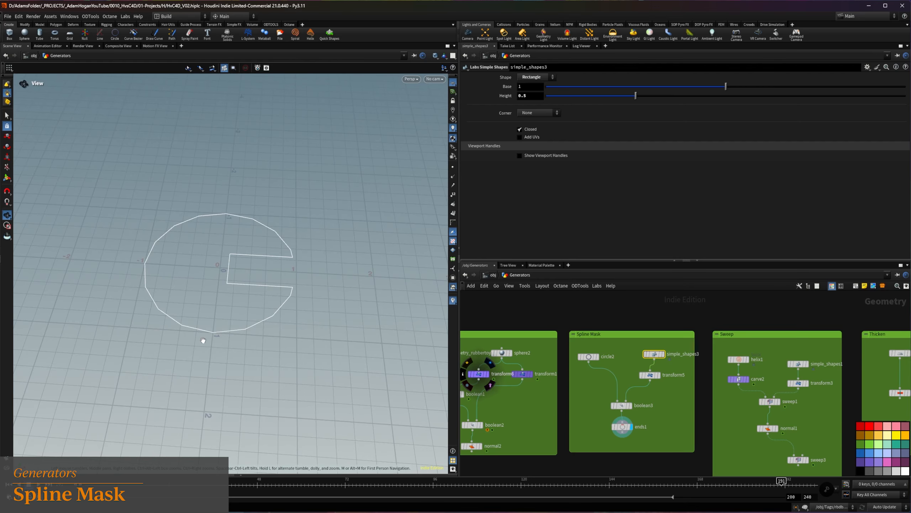
Try the Intersect and Union operations on boolean3 and return it to Subtract
click(621, 405)
click(532, 153)
click(532, 167)
click(532, 153)
click(530, 159)
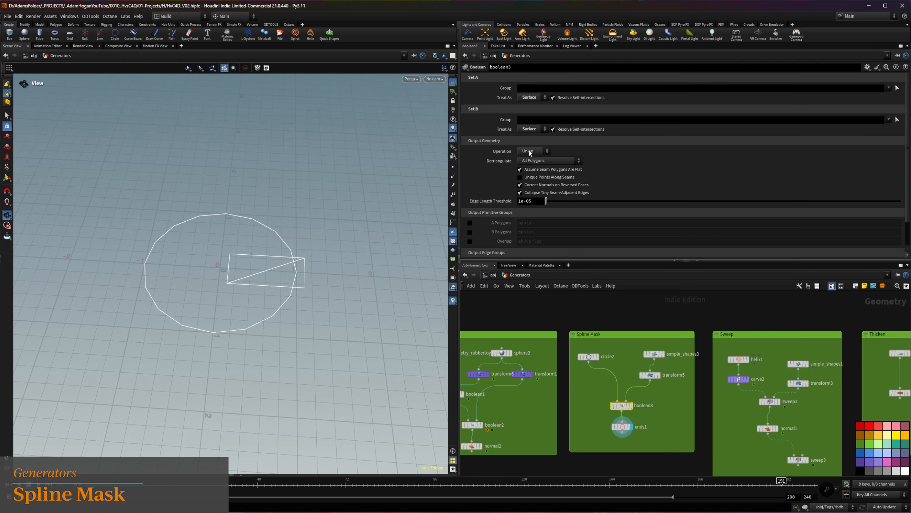
click(531, 153)
click(529, 173)
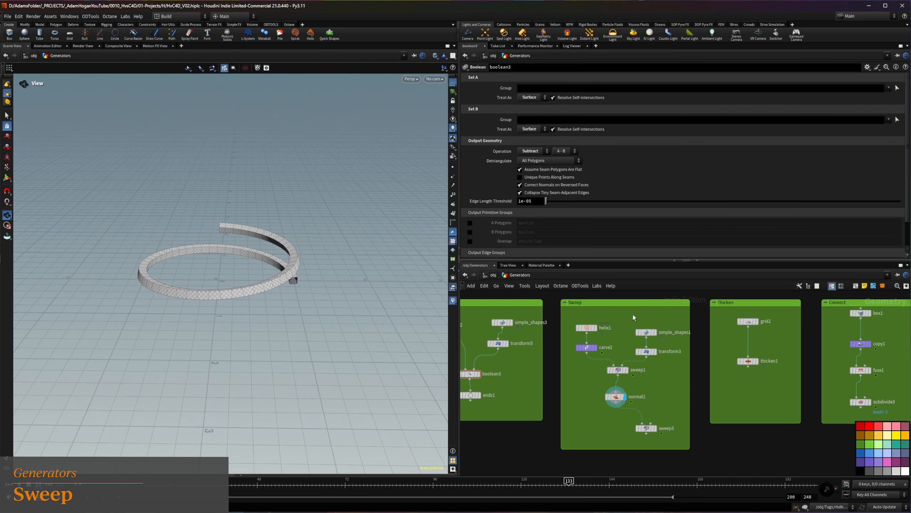
Display simple_shapes1, transform3, sweep1 and normal1 in turn in the Sweep network, with sweep1 selected
mouse_move(598, 330)
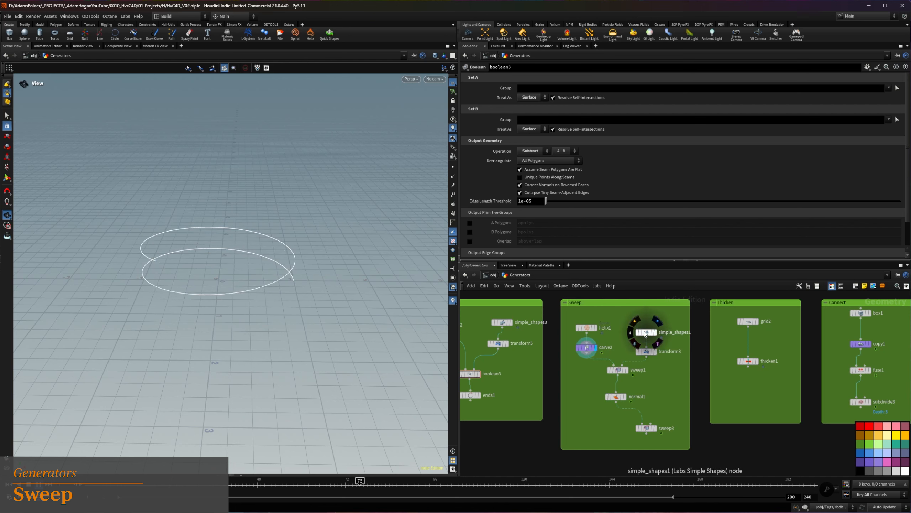
click(656, 332)
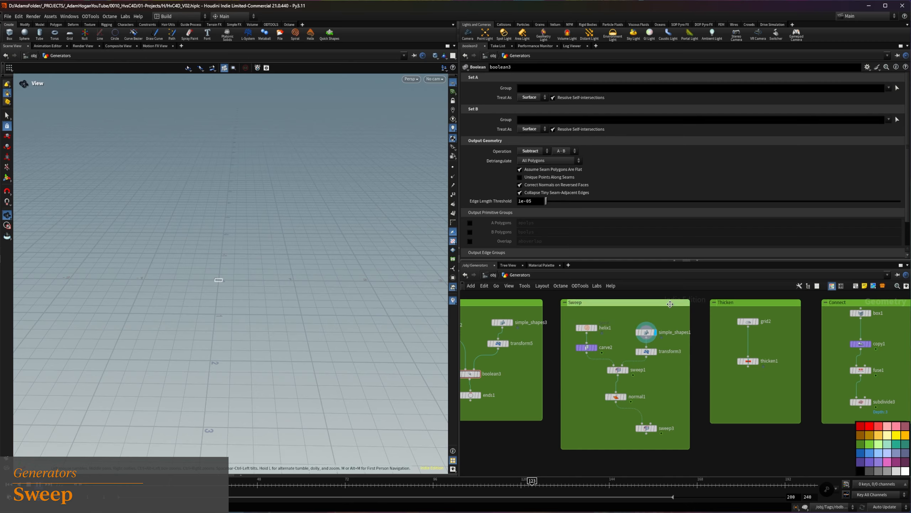
click(655, 351)
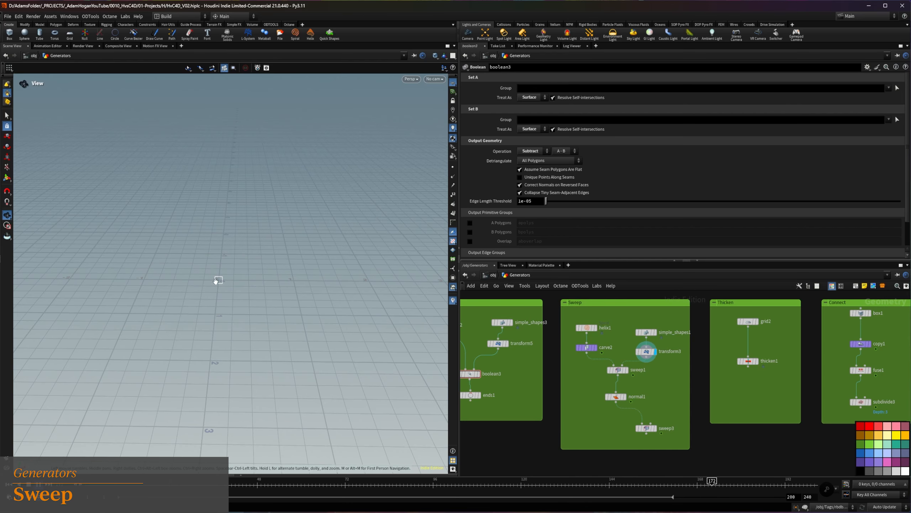
click(626, 370)
drag(618, 373, 614, 379)
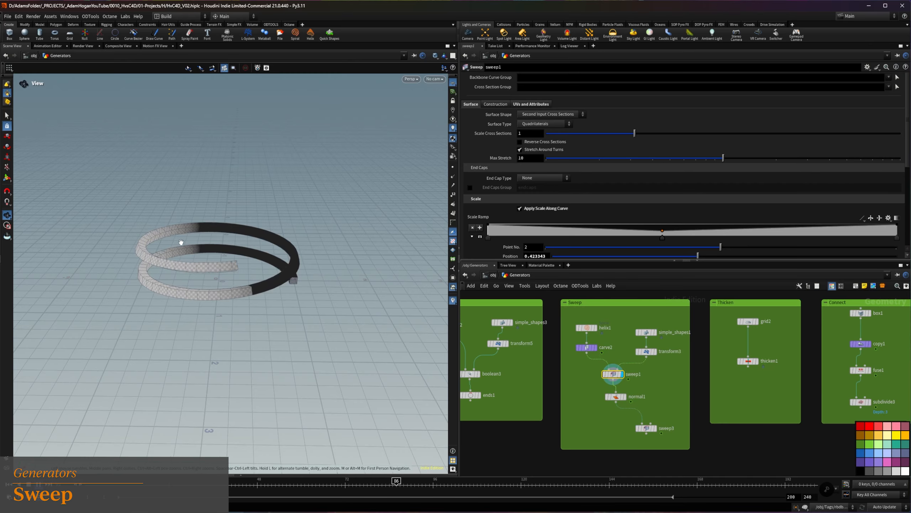
drag(188, 244, 201, 251)
right_drag(201, 251, 230, 256)
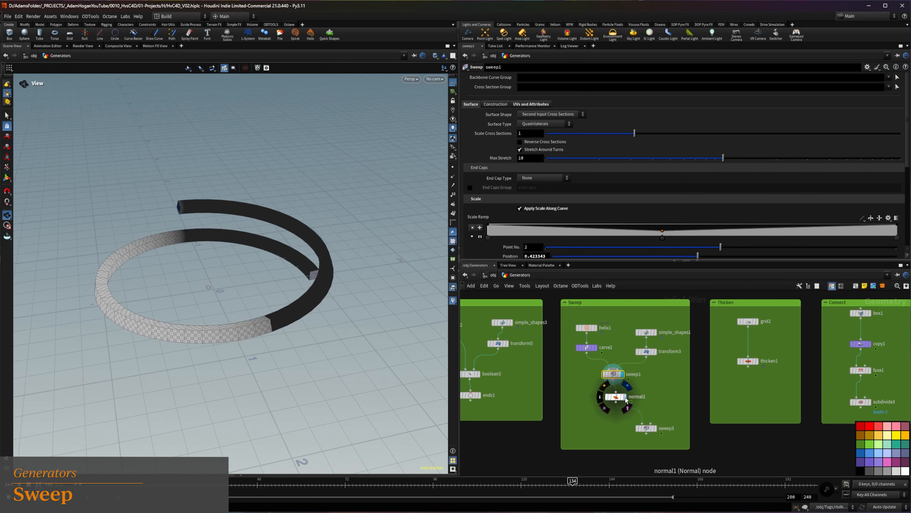
click(624, 397)
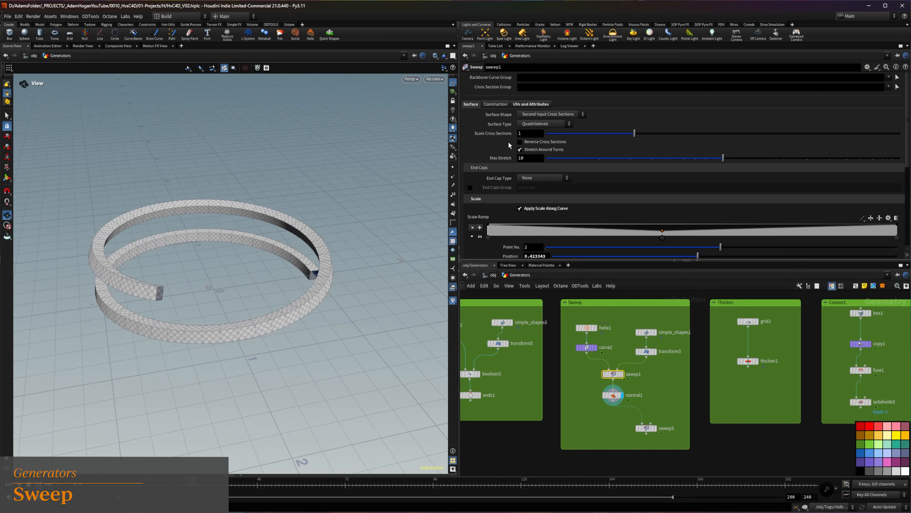
Lower the middle point of sweep1's scale ramp to a value of 0.233333 and increase the sweep's Roll
scroll(513, 170, down, 3)
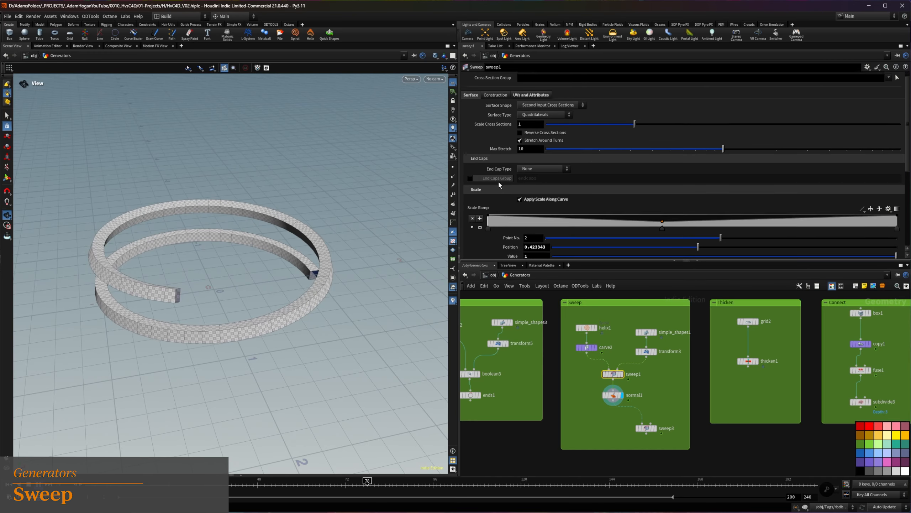
scroll(512, 176, down, 1)
drag(662, 168, 662, 171)
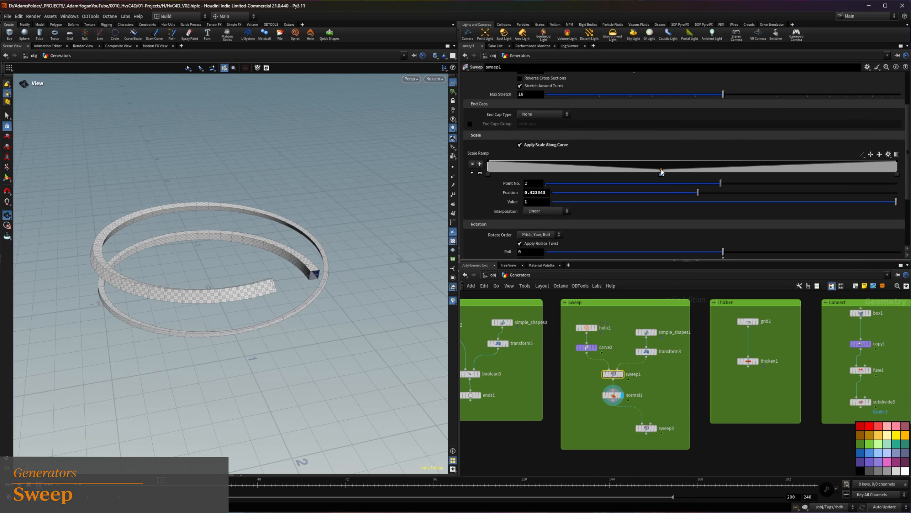
scroll(481, 214, down, 5)
drag(725, 200, 804, 201)
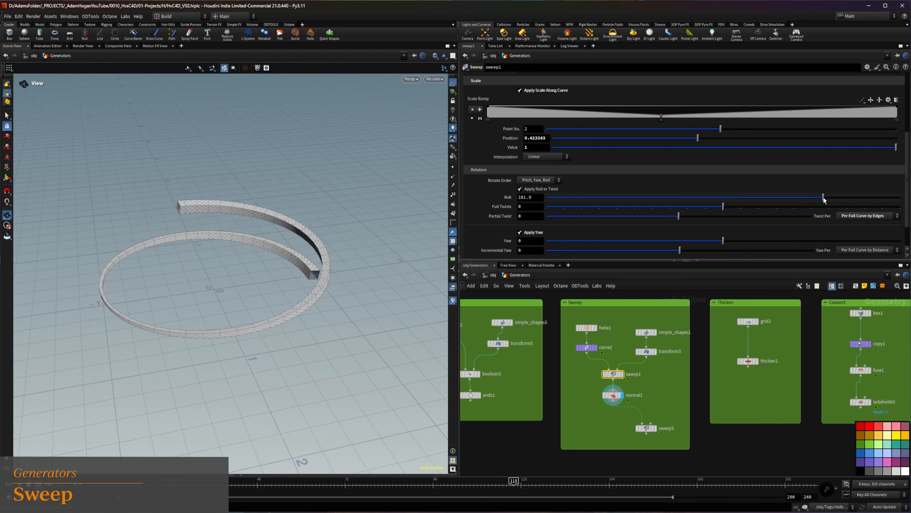
Change the shape of the simple_shapes1 profile to Star
click(647, 332)
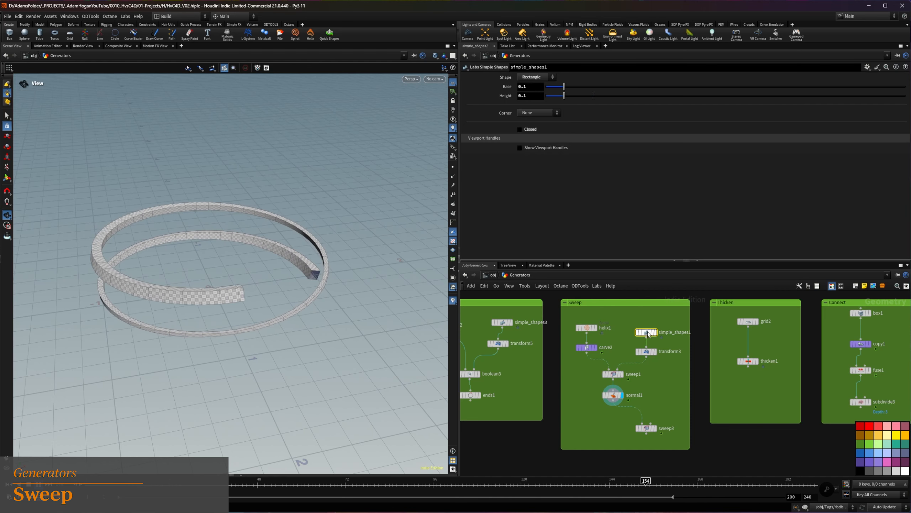
click(535, 77)
click(535, 122)
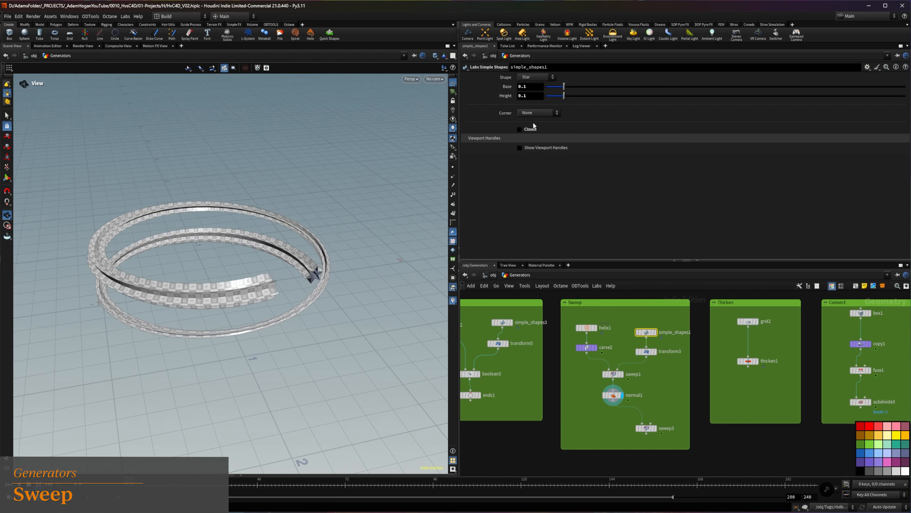
Set sweep1's Roll to 164.7 and its Full Twists to 4
click(613, 374)
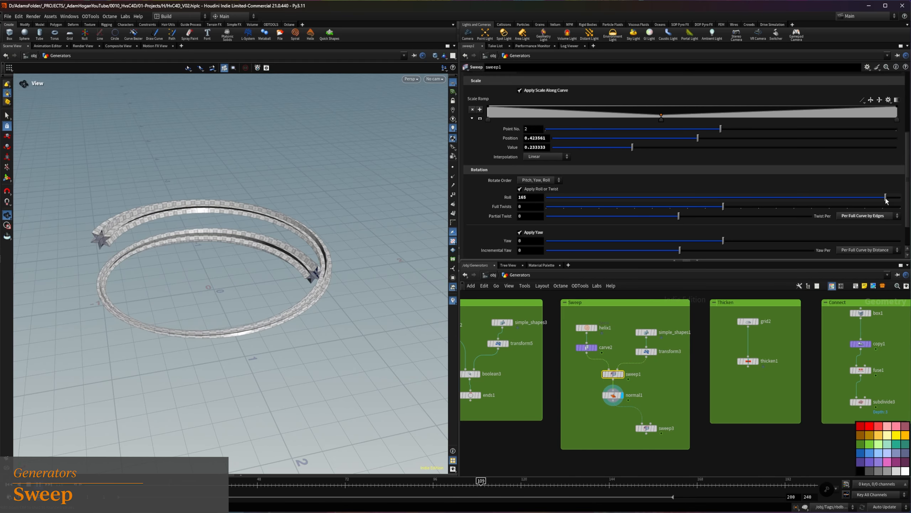
drag(724, 210, 796, 209)
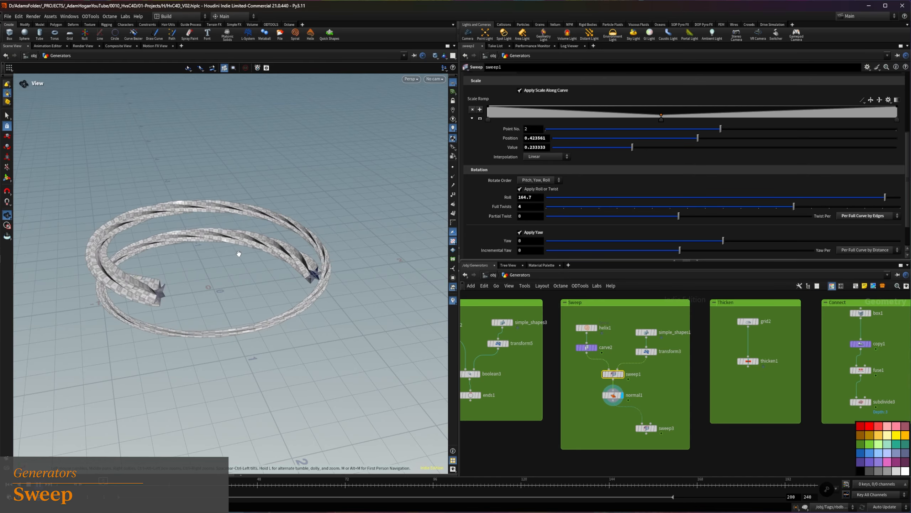
Try the Points and Rows surface types on sweep1, and set its surface type to Columns
scroll(494, 174, up, 5)
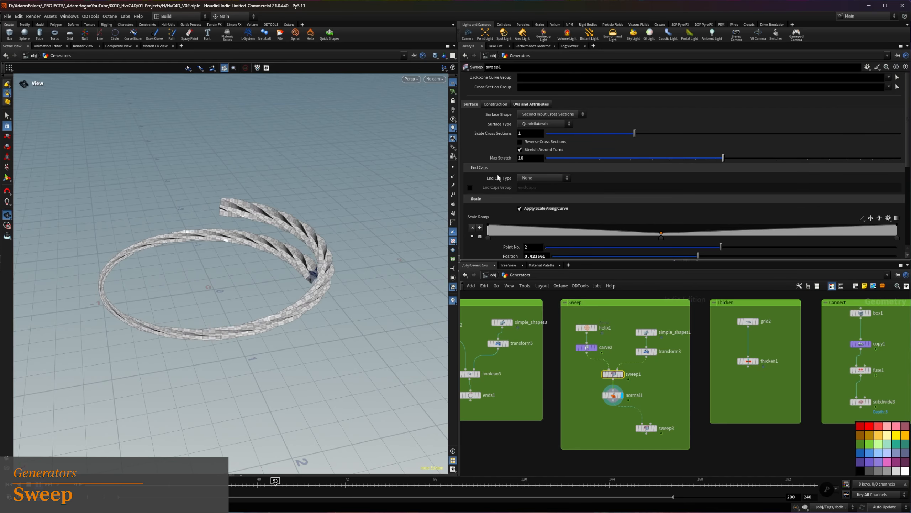
click(542, 124)
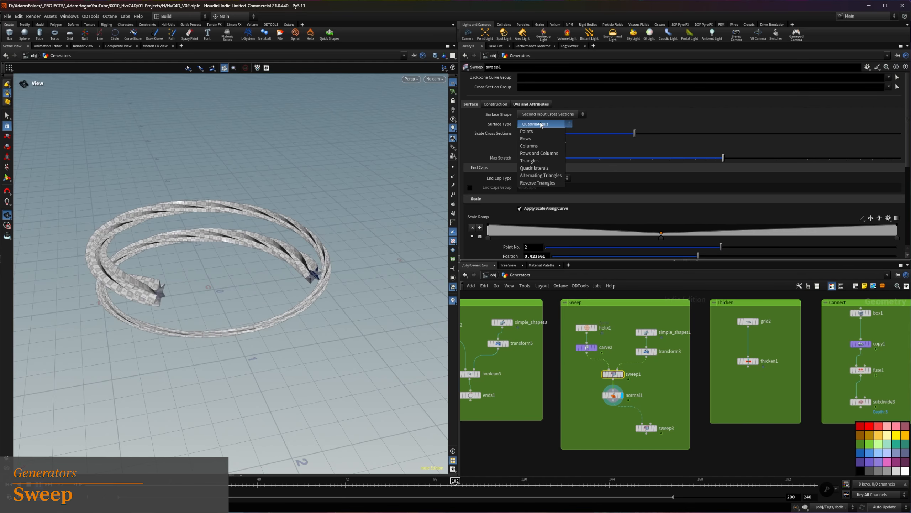
click(536, 132)
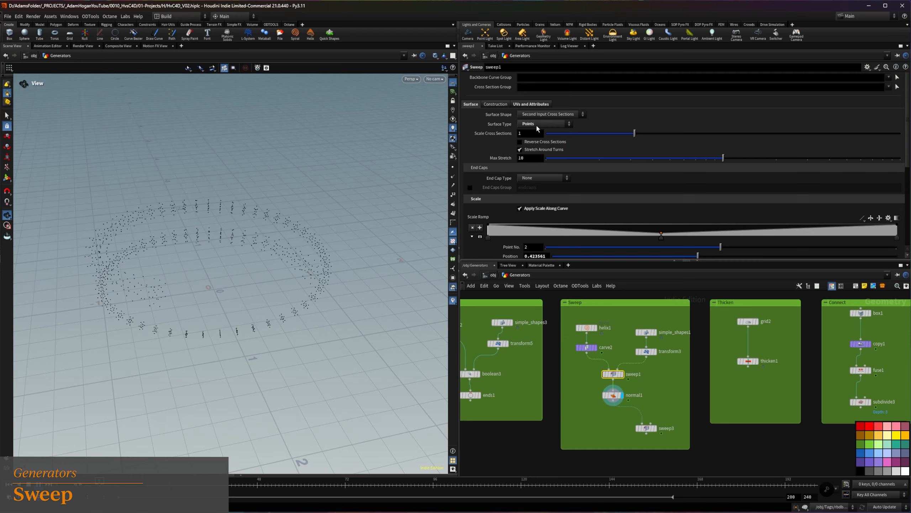
click(537, 125)
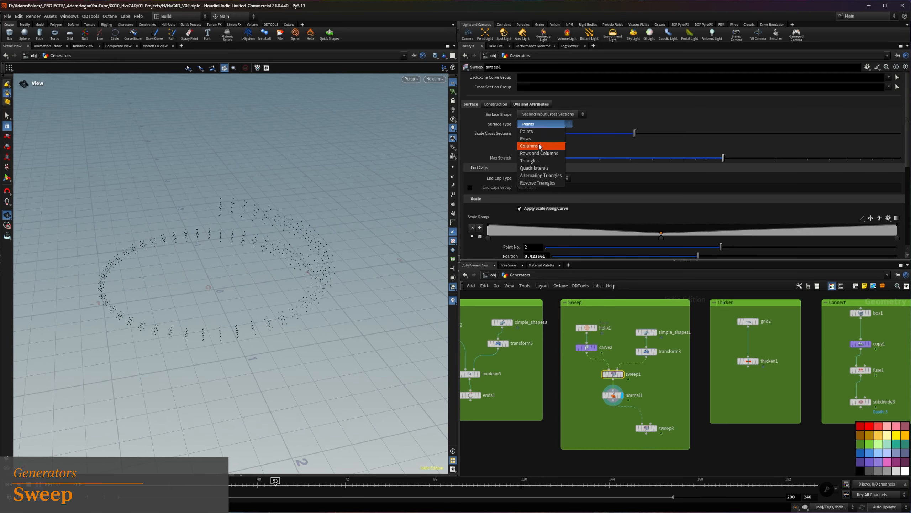
click(539, 139)
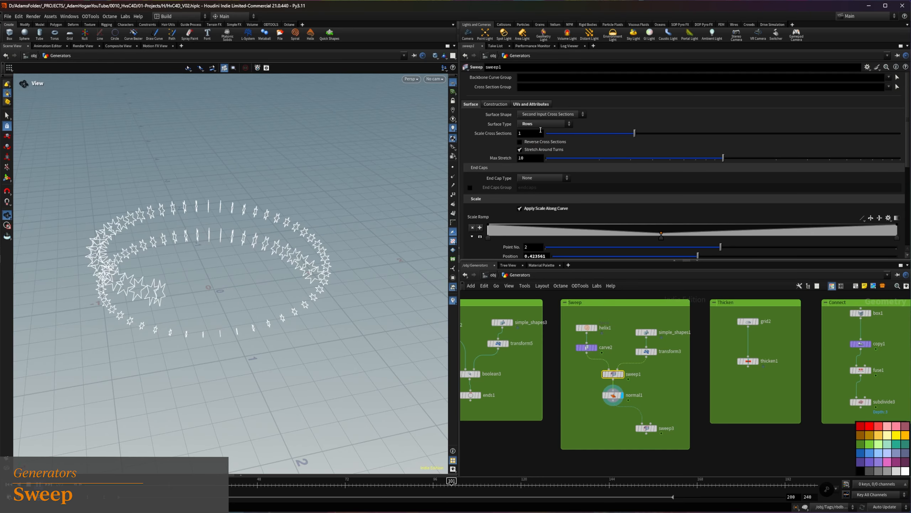
click(540, 124)
click(542, 146)
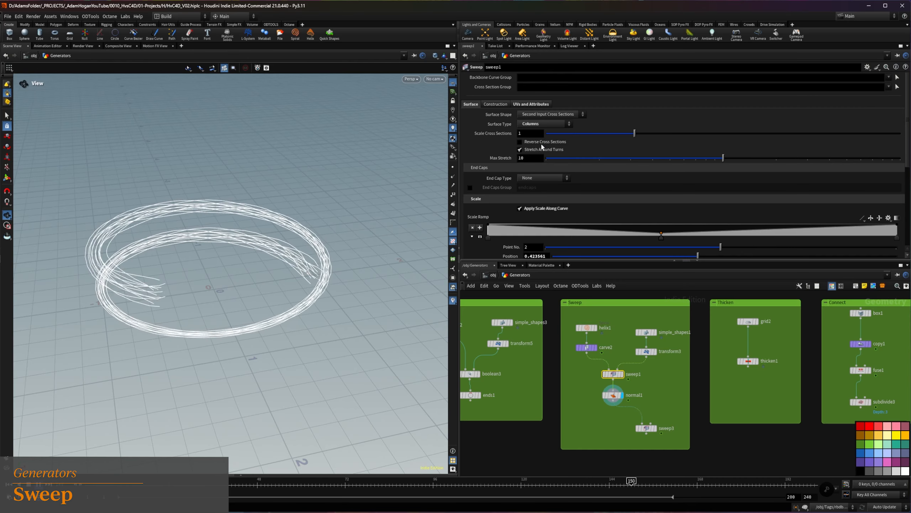
Display and select sweep3, and use Round Tube as its surface shape
drag(222, 239, 216, 325)
scroll(216, 325, down, 2)
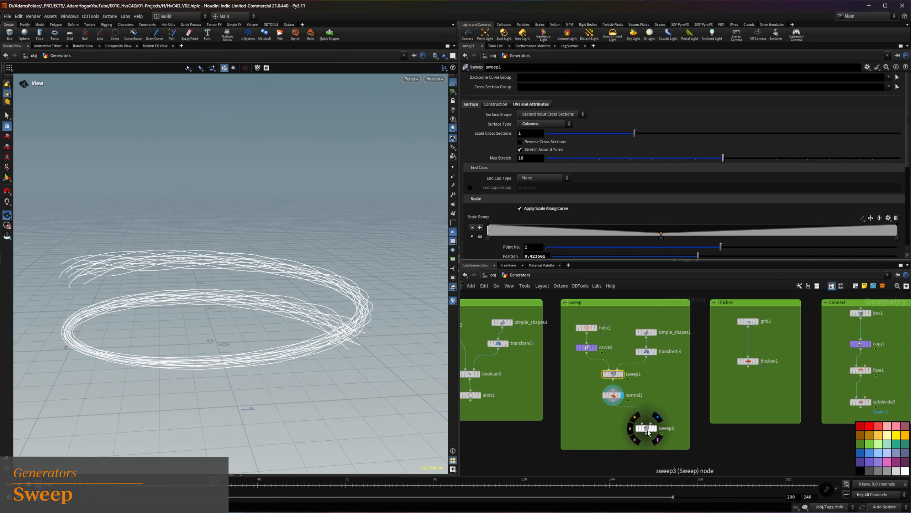
click(656, 429)
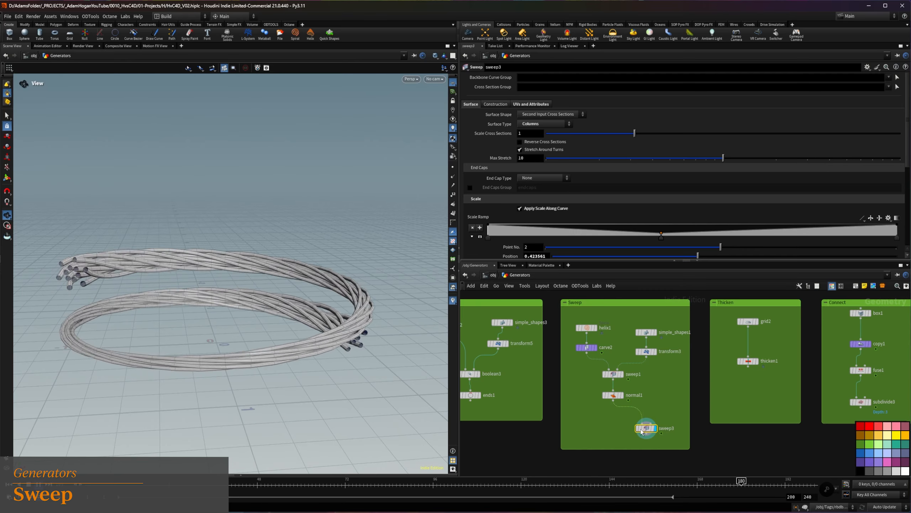
click(533, 115)
click(537, 124)
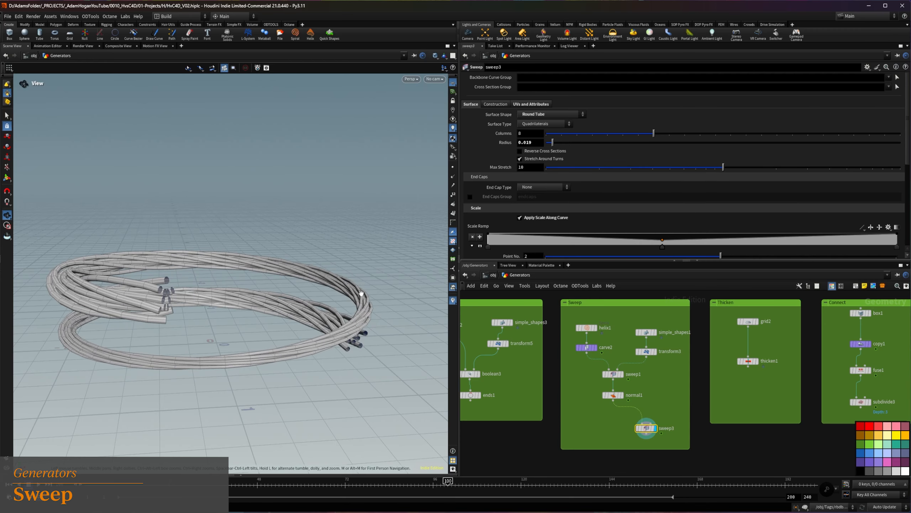
click(535, 115)
click(533, 130)
drag(171, 279, 103, 304)
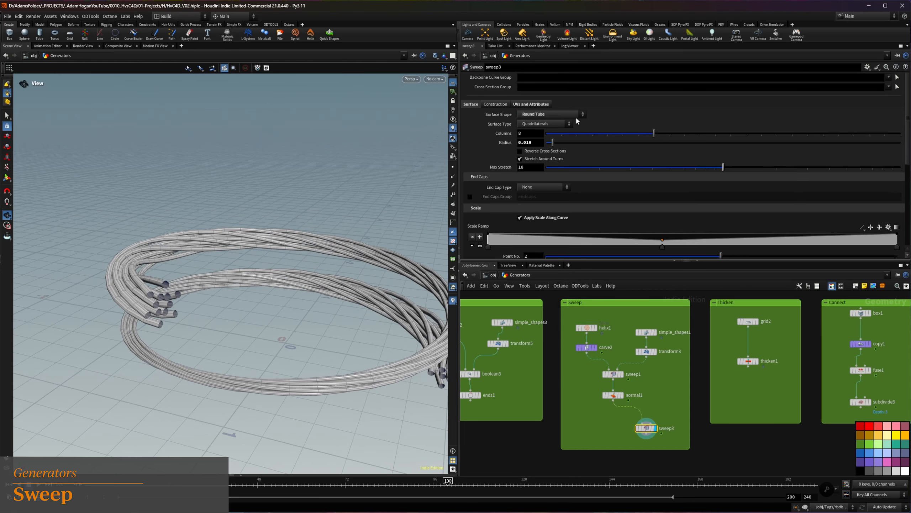
Try the Square Tube shape with a width of 0.05 and the Ribbon shape on sweep3, and return it to Round Tube
click(530, 114)
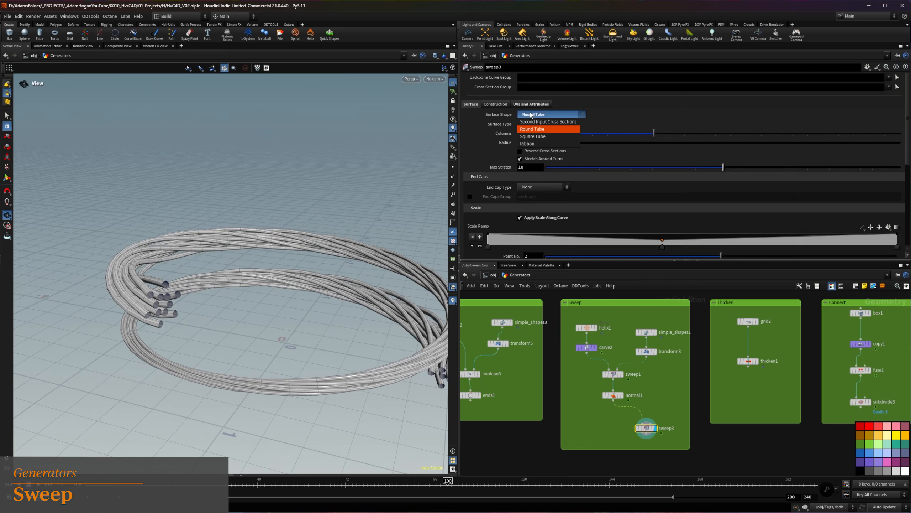
click(534, 134)
text(.05)
key(Return)
click(535, 114)
click(531, 143)
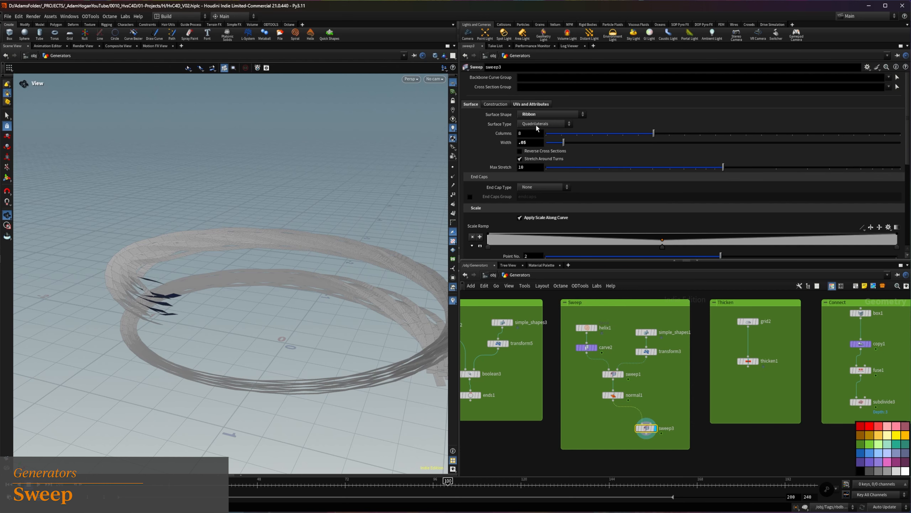
click(532, 114)
click(533, 125)
drag(160, 295, 176, 292)
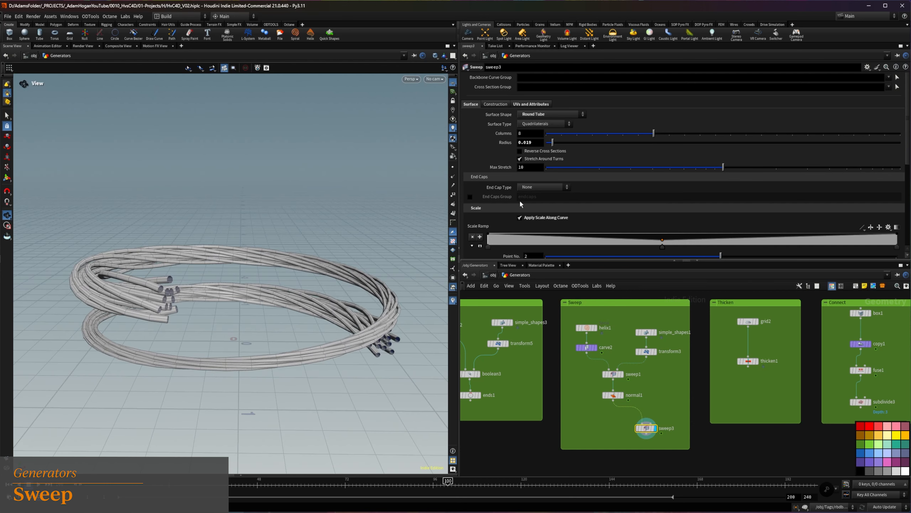
Lower the middle point of sweep3's scale ramp and add a point at position 0.782374 with value 0.133333
scroll(520, 199, down, 2)
scroll(676, 205, up, 1)
drag(662, 219, 664, 222)
click(769, 222)
drag(769, 225, 808, 227)
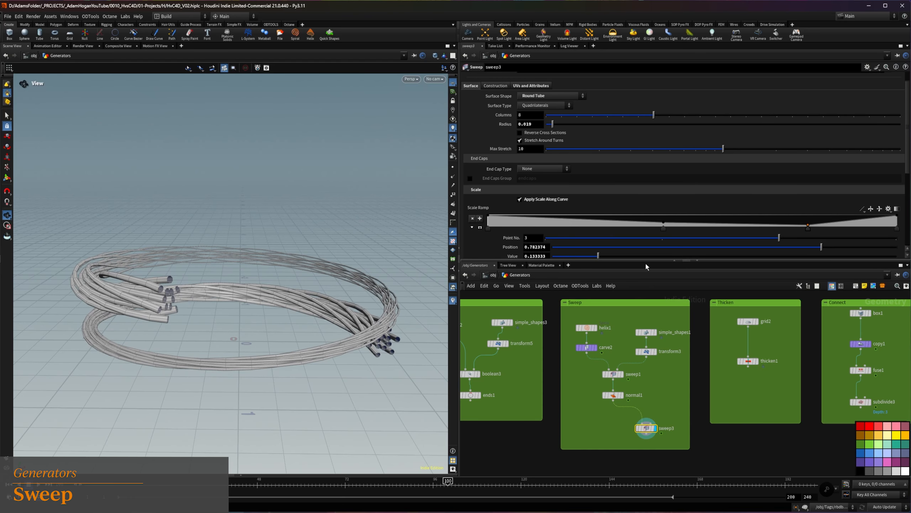
Set sweep3's Roll to 110.5 and scrub the timeline to preview the sweep
scroll(671, 251, down, 12)
drag(884, 189, 844, 196)
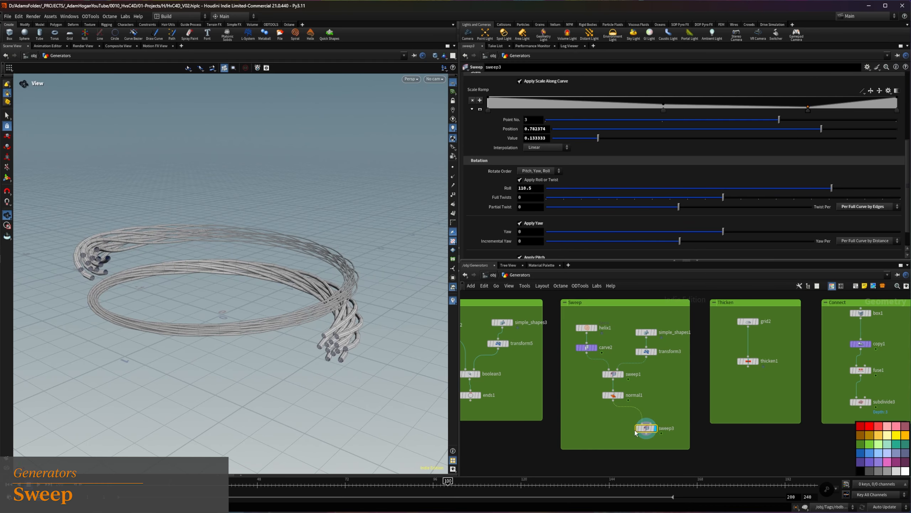
drag(540, 480, 407, 481)
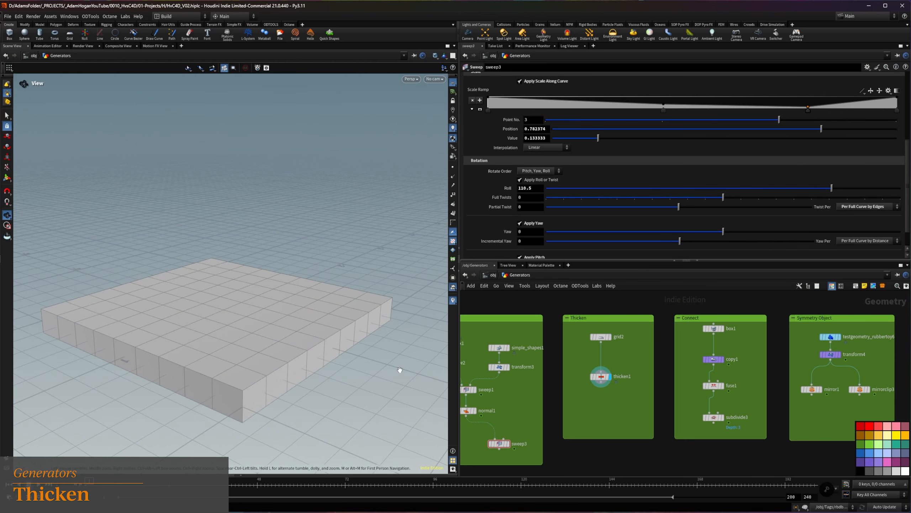
Select thicken1 and set its Depth to 0.18
mouse_move(186, 345)
mouse_down()
mouse_move(203, 320)
mouse_move(173, 337)
mouse_up()
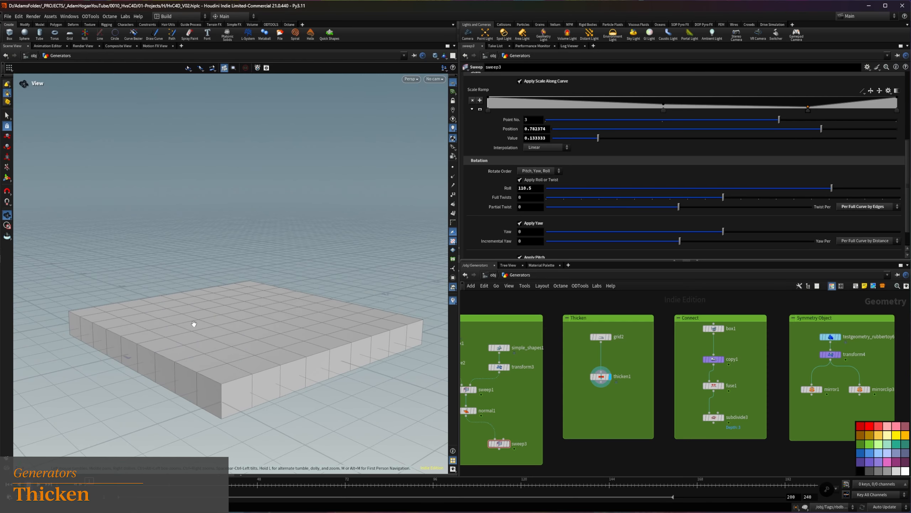
drag(607, 385, 606, 382)
mouse_move(552, 115)
mouse_down()
mouse_move(574, 117)
mouse_move(551, 116)
mouse_up()
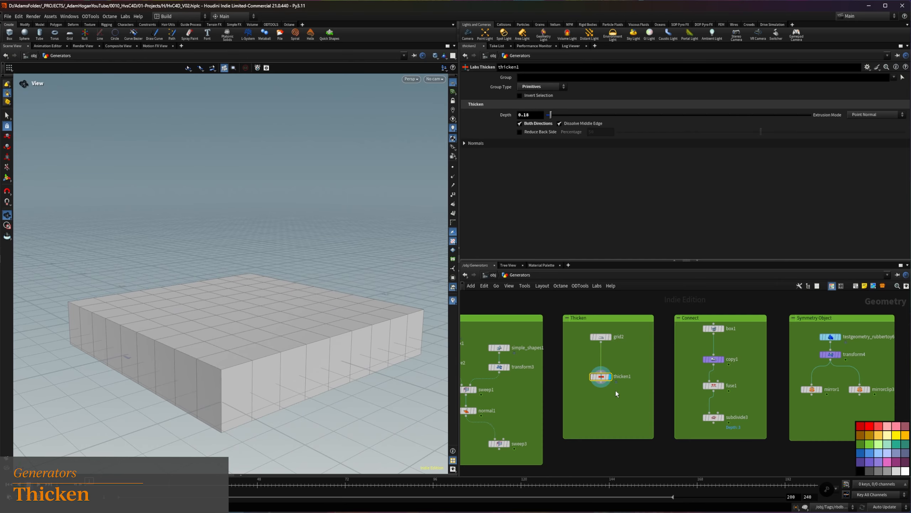
Display box1, copy1, fuse1 and subdivide3 of the Connect network in turn, selecting fuse1 for editing
middle_drag(633, 396, 630, 396)
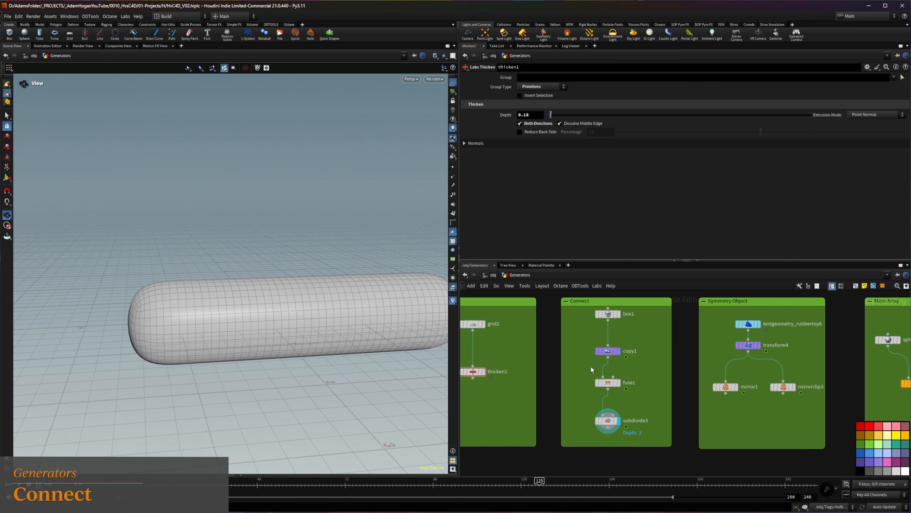
click(619, 313)
click(619, 351)
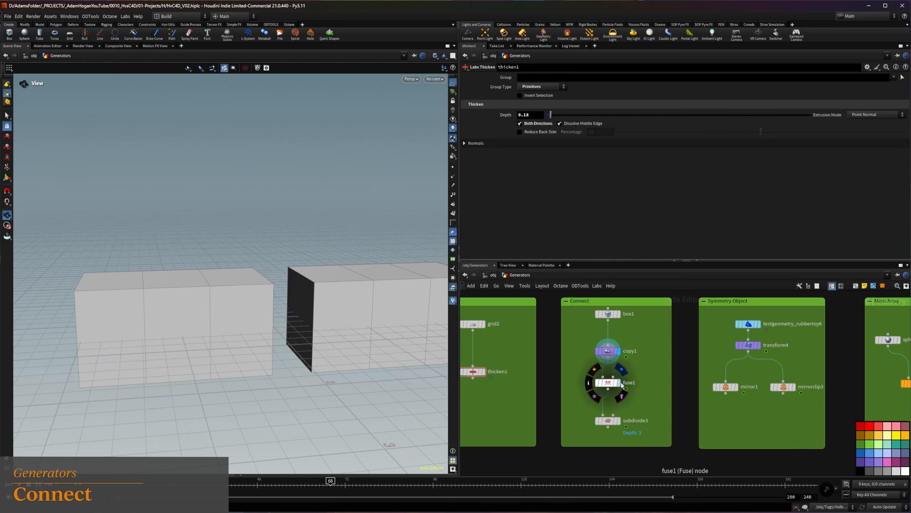
click(621, 385)
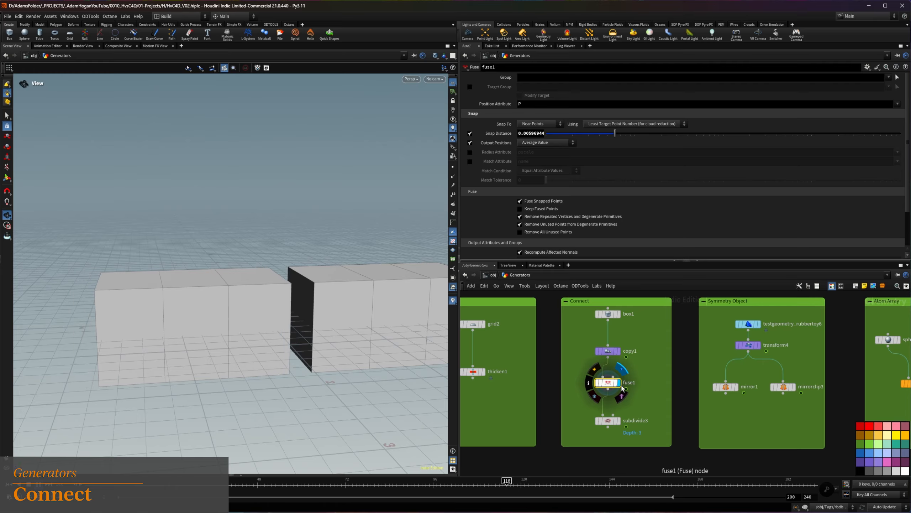
click(620, 420)
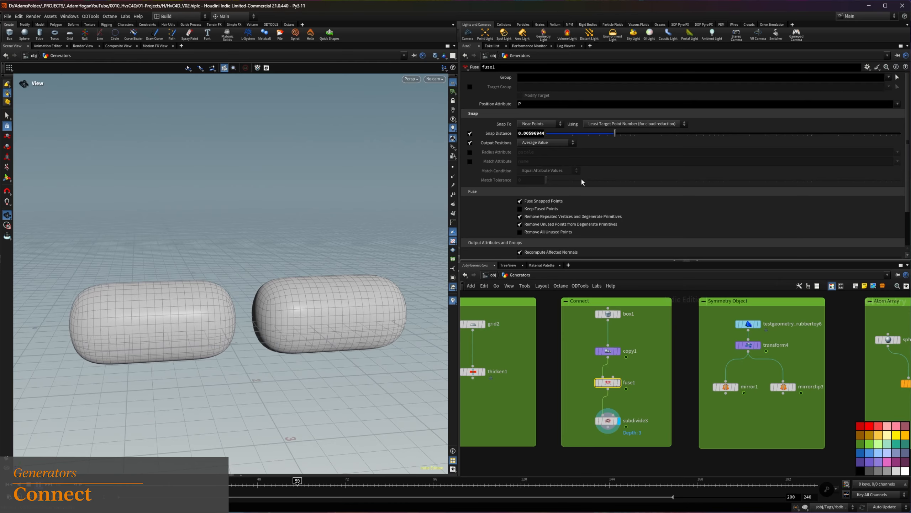
Raise fuse1's Snap Distance to 0.235372 and display subdivide3
drag(615, 133, 689, 137)
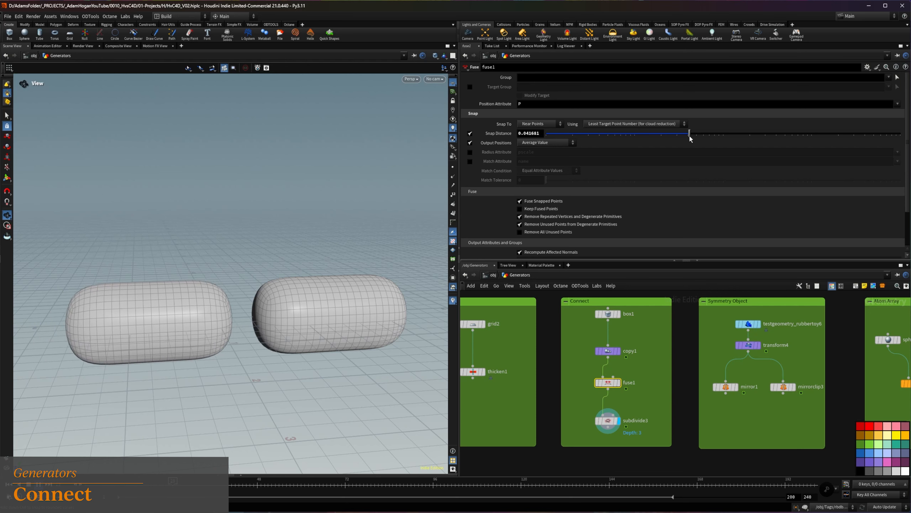
click(619, 383)
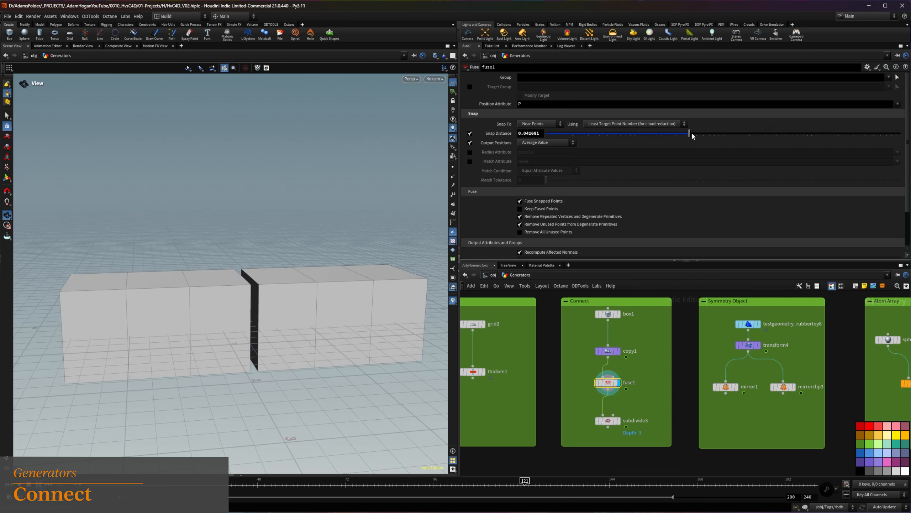
drag(693, 135, 757, 135)
click(618, 420)
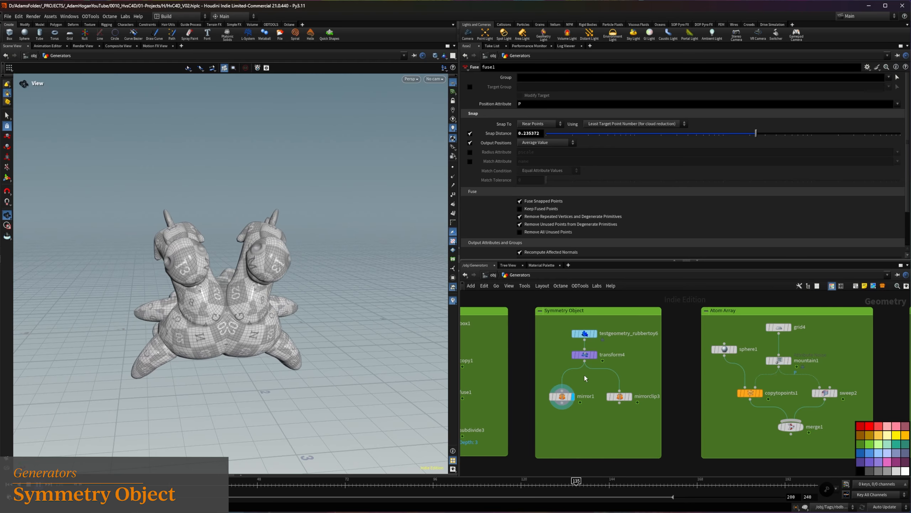
Select mirror1, show its mirror plane handle in the viewport, and display mirrorclip3 for comparison
click(554, 404)
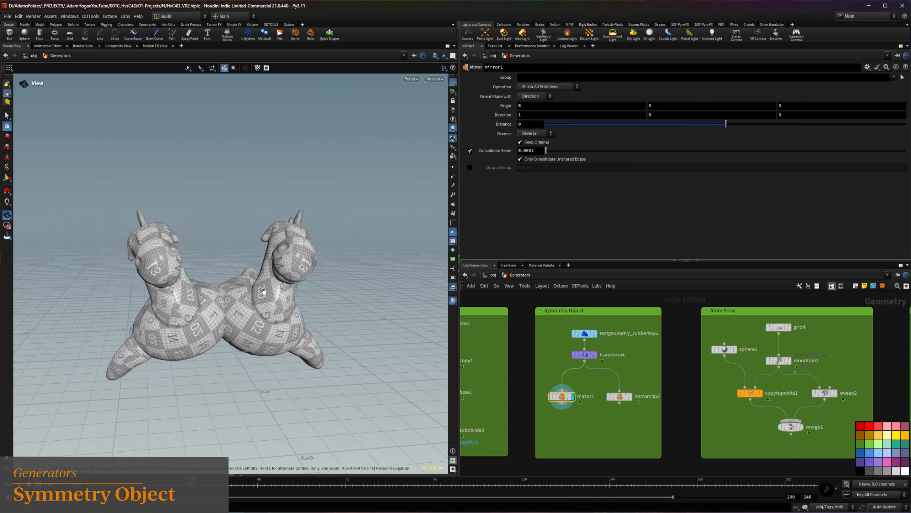
key(Return)
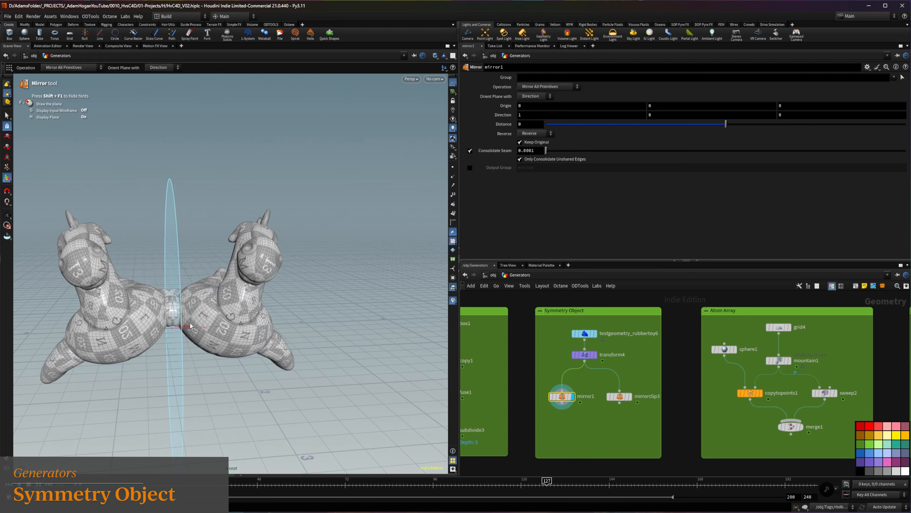
mouse_move(623, 397)
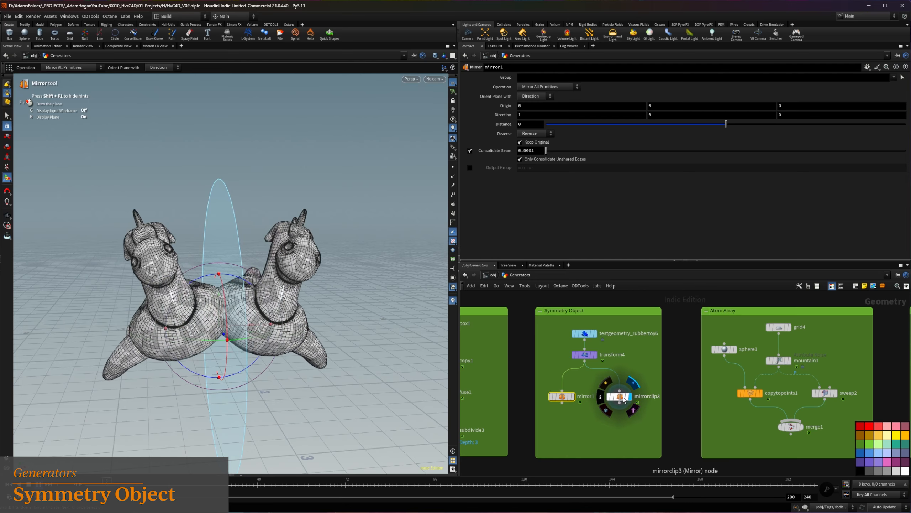
click(623, 398)
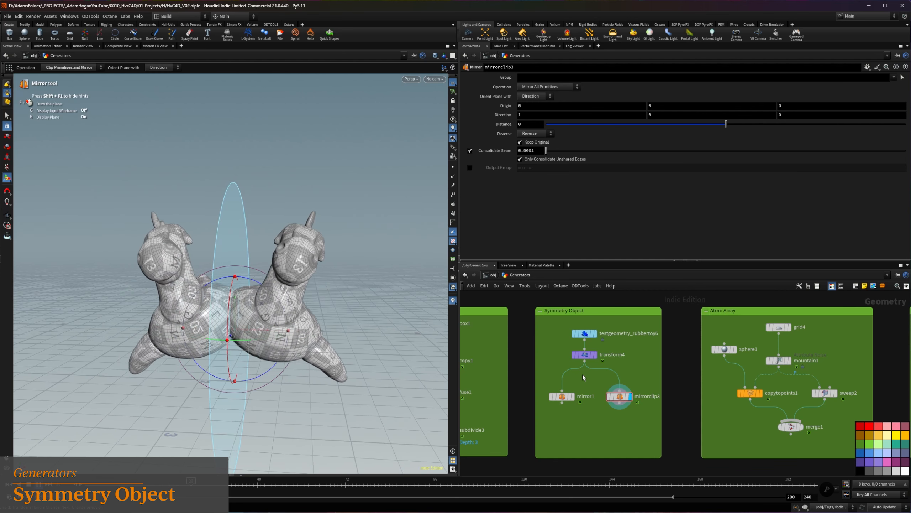
Add a copy of mirrorclip3 directly below it and set the copy's mirror Direction to 0, 1, 0
alt+drag(619, 401, 620, 421)
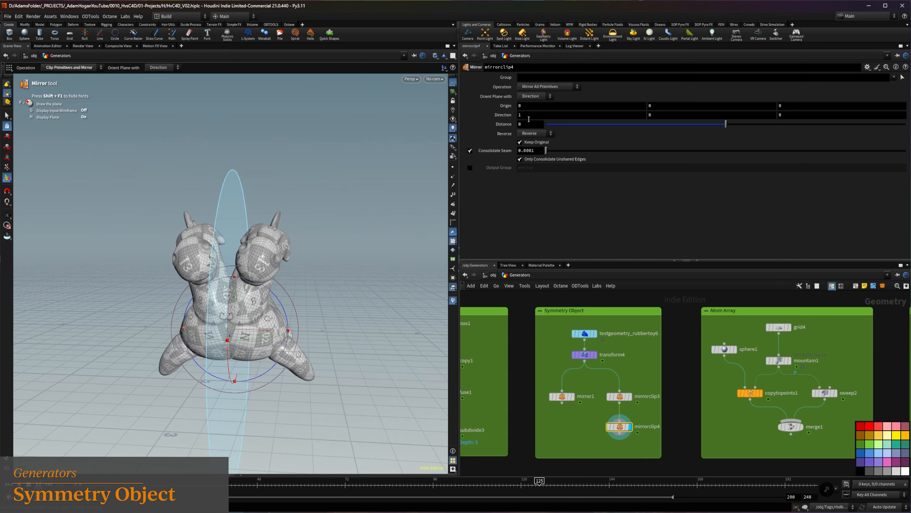
click(663, 117)
text(1)
key(Return)
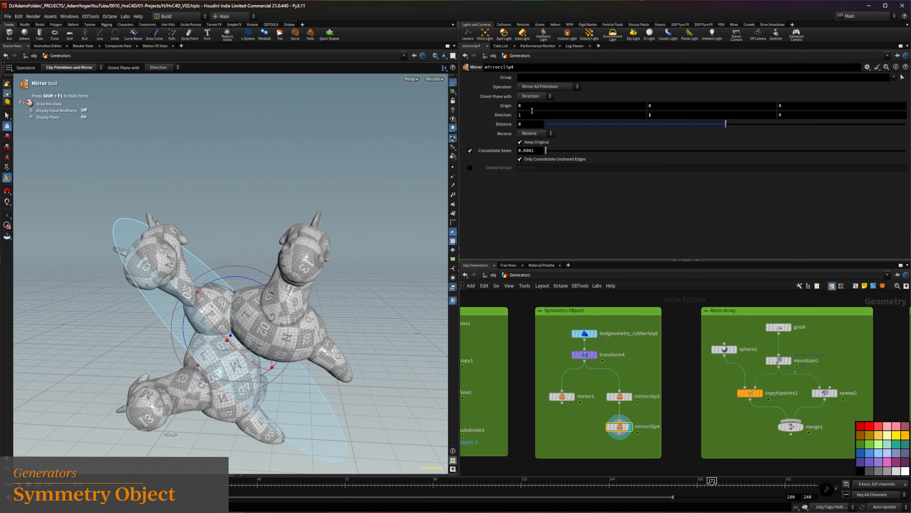
drag(530, 115, 427, 100)
text(0)
key(Return)
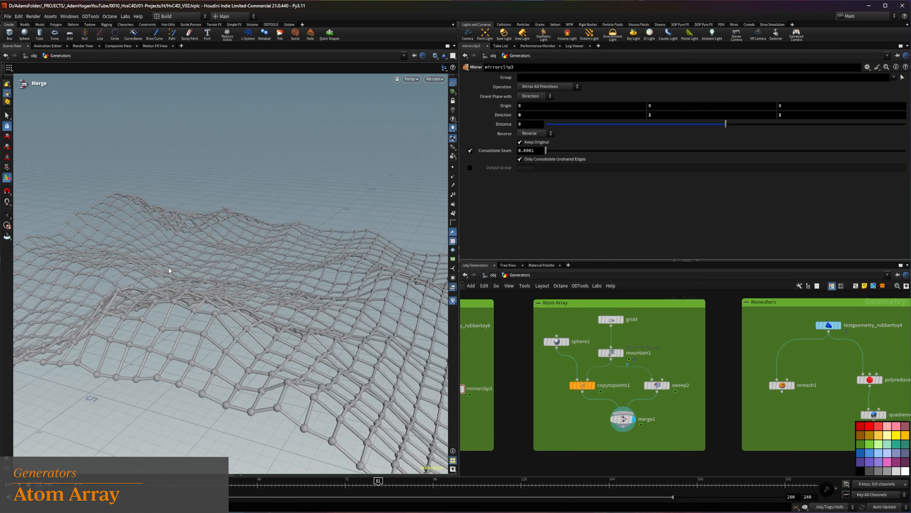
key(Escape)
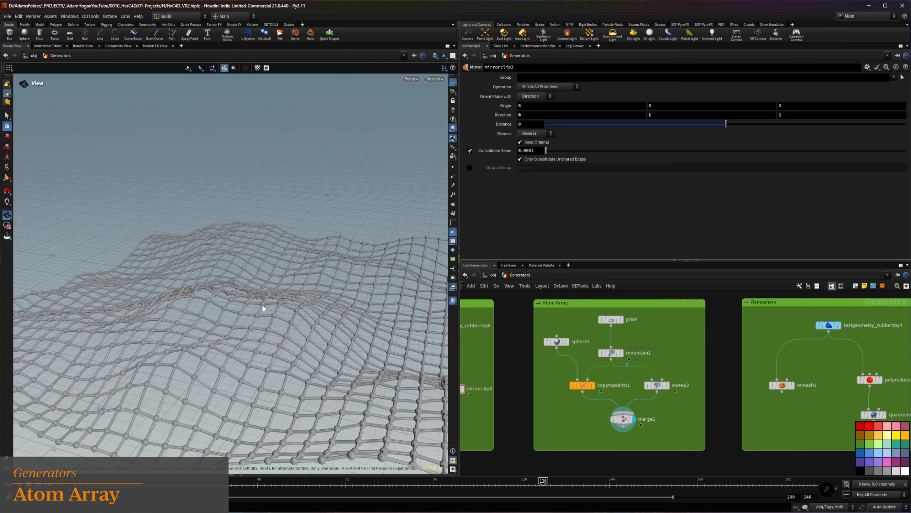
Display sphere1, grid4 and mountain1 of the Atom Array network in turn
alt+drag(247, 292, 255, 302)
click(568, 341)
click(622, 319)
click(622, 353)
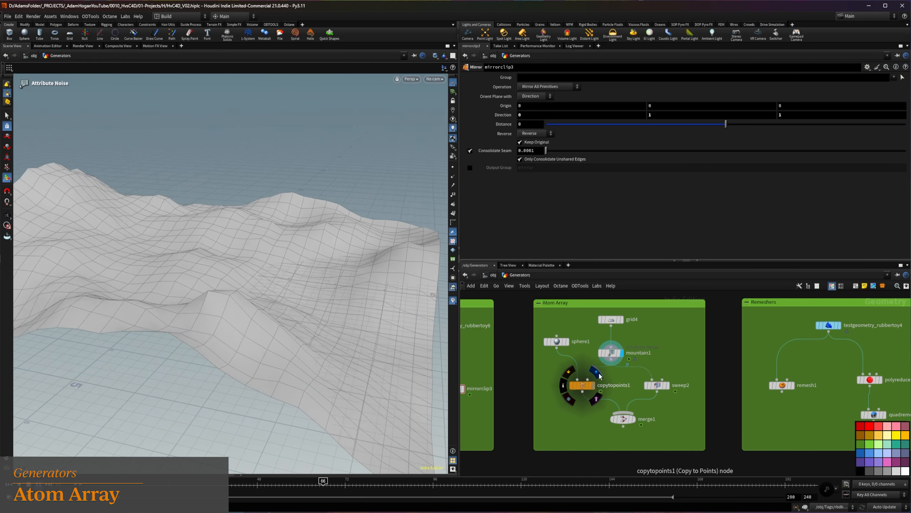
Display copytopoints1, return to mountain1, and switch the viewport's point display on and off to inspect its points
click(599, 373)
click(625, 341)
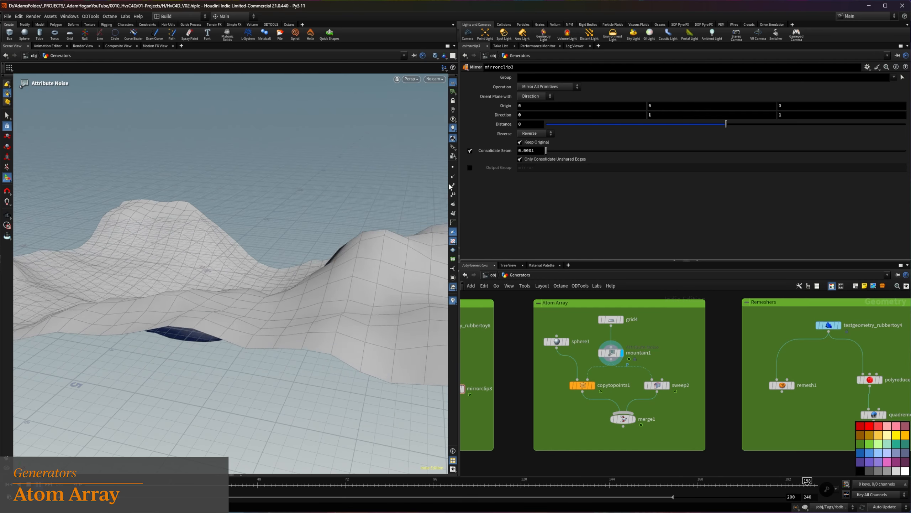
click(453, 168)
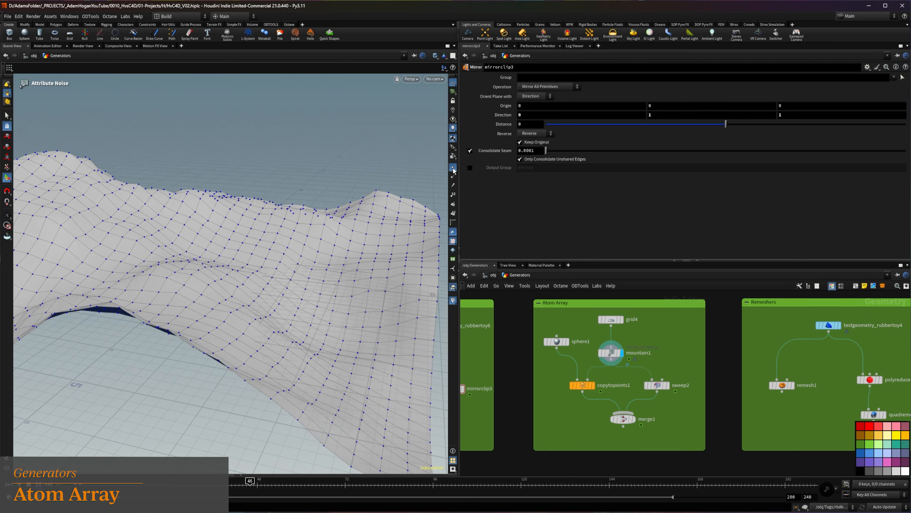
click(454, 168)
Display copytopoints1 and sweep2, open sweep2's parameters, and display the combined result at merge1
click(590, 385)
click(662, 387)
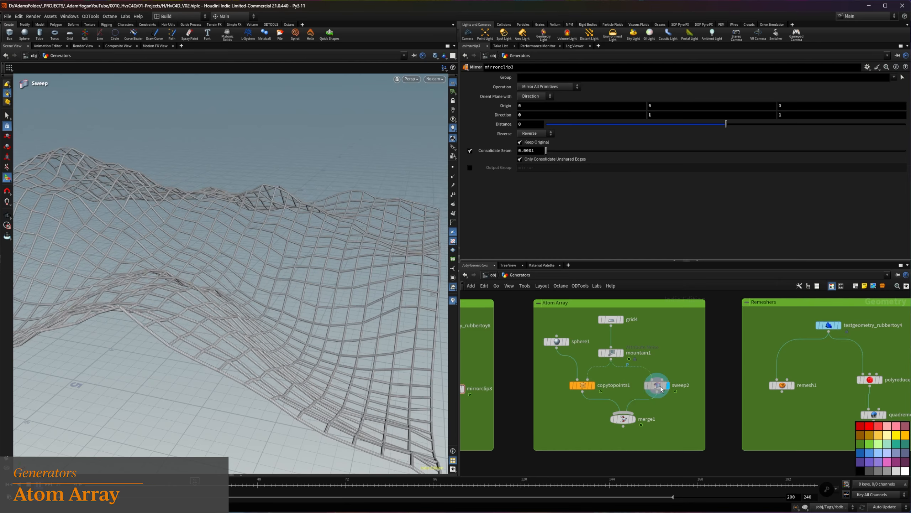
click(660, 387)
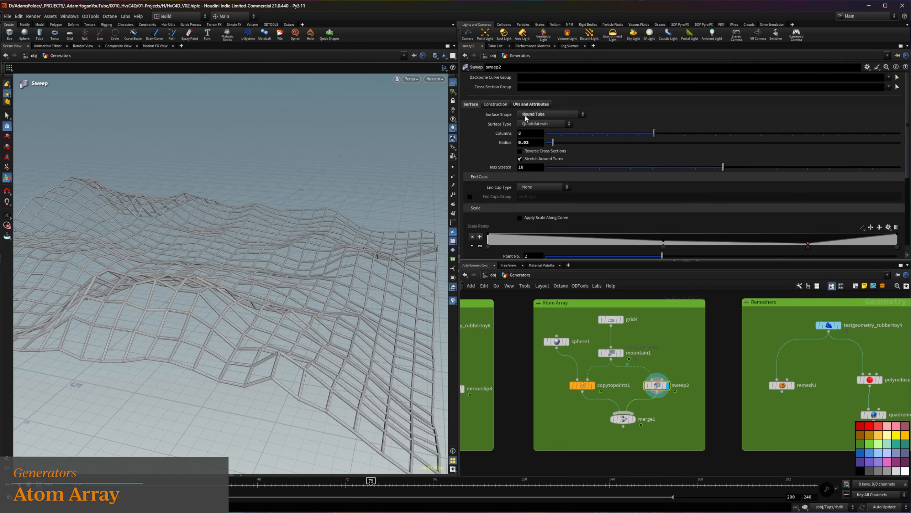
alt+drag(270, 233, 341, 273)
click(633, 419)
alt+drag(229, 288, 232, 267)
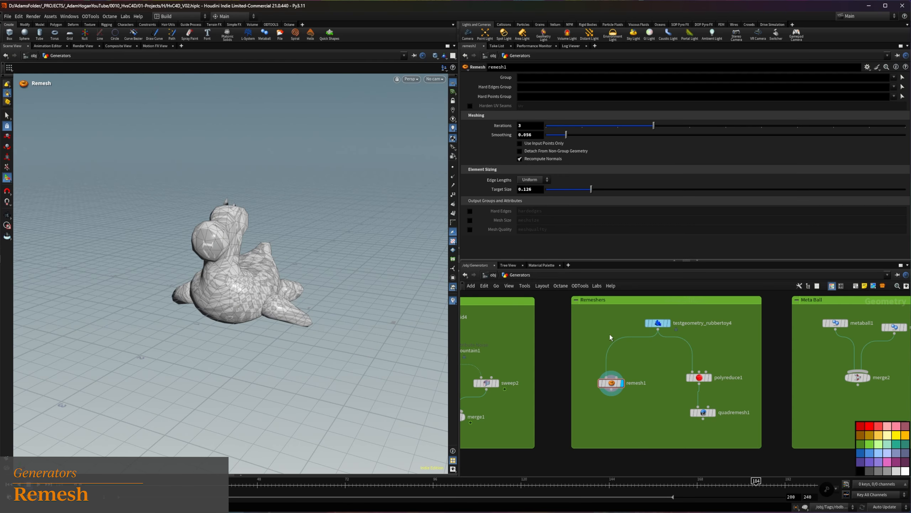
Compare the original testgeometry_rubbertoy4 with the result of remesh1 in the Remeshers network
click(658, 323)
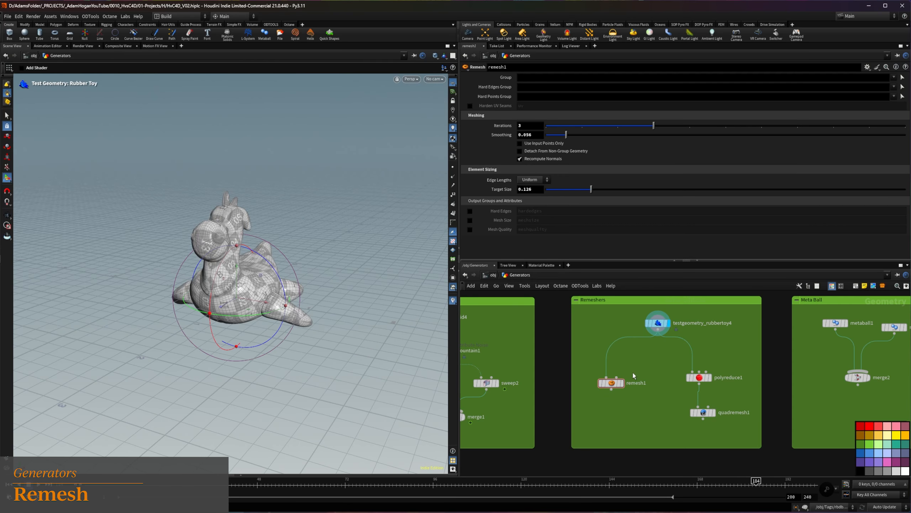
click(622, 383)
alt+drag(209, 237, 201, 322)
scroll(248, 313, up, 4)
mouse_move(261, 304)
alt+mouse_down()
mouse_move(239, 295)
mouse_move(225, 305)
mouse_move(259, 319)
alt+mouse_up()
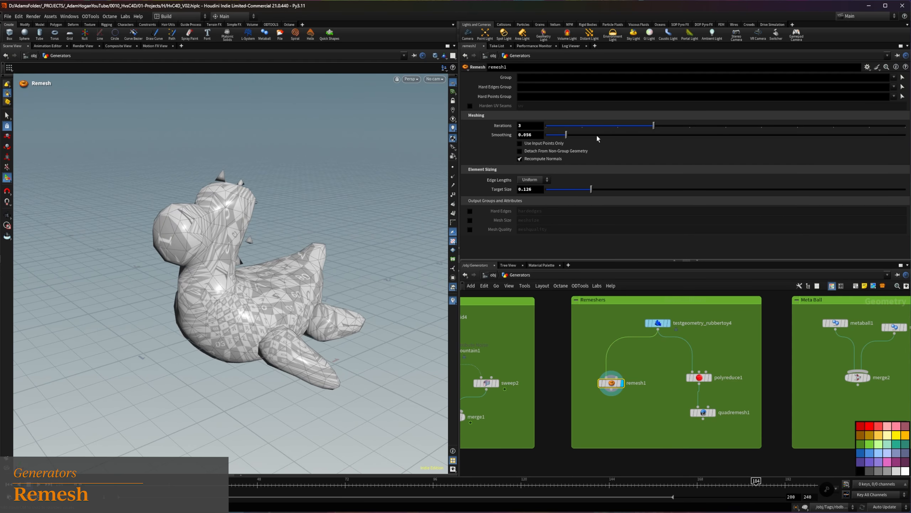
Set remesh1's Target Size to 0.027 and its Smoothing to 0.086
drag(591, 190, 556, 194)
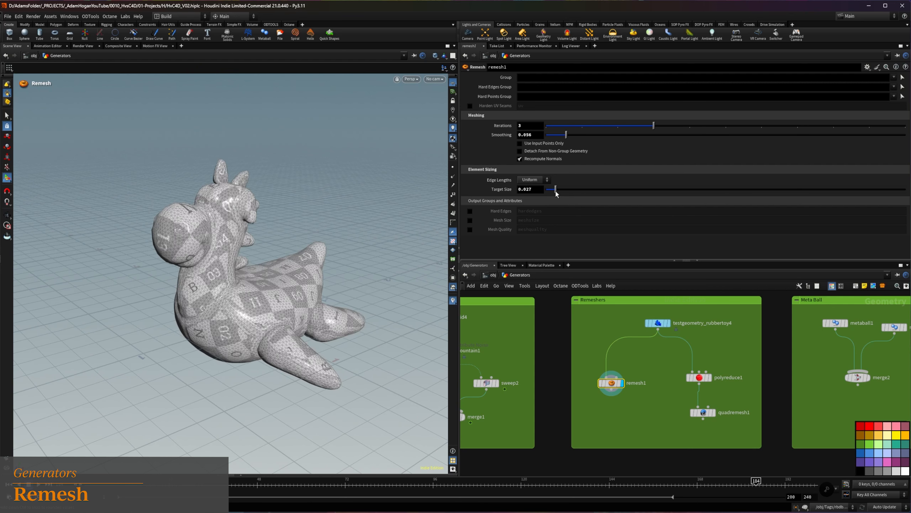
drag(566, 135, 638, 125)
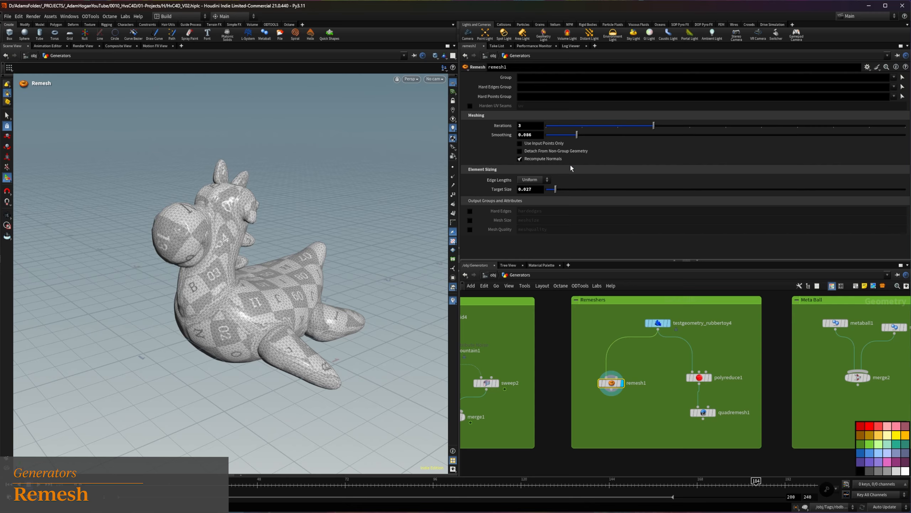
drag(556, 192, 555, 192)
Switch remesh1's Edge Lengths to Adaptive and examine the resulting mesh up close
drag(181, 325, 273, 395)
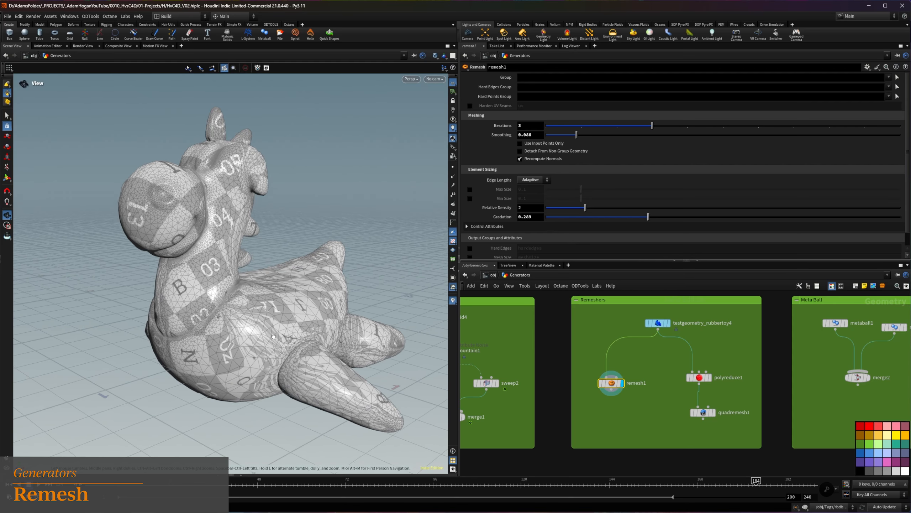
drag(273, 336, 228, 297)
key(Return)
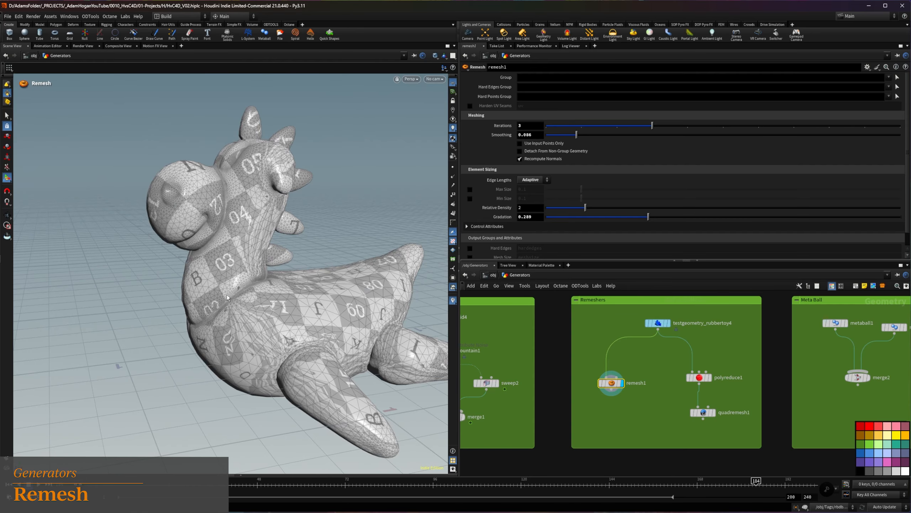
alt+drag(247, 192, 283, 228)
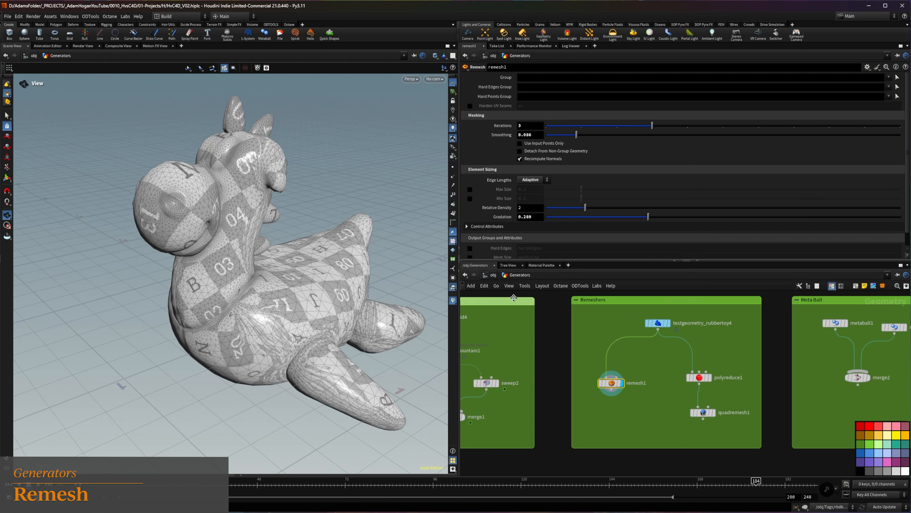
Display and select polyreduce1 in the Remeshers network
mouse_move(707, 380)
middle_drag(729, 362, 718, 361)
click(700, 377)
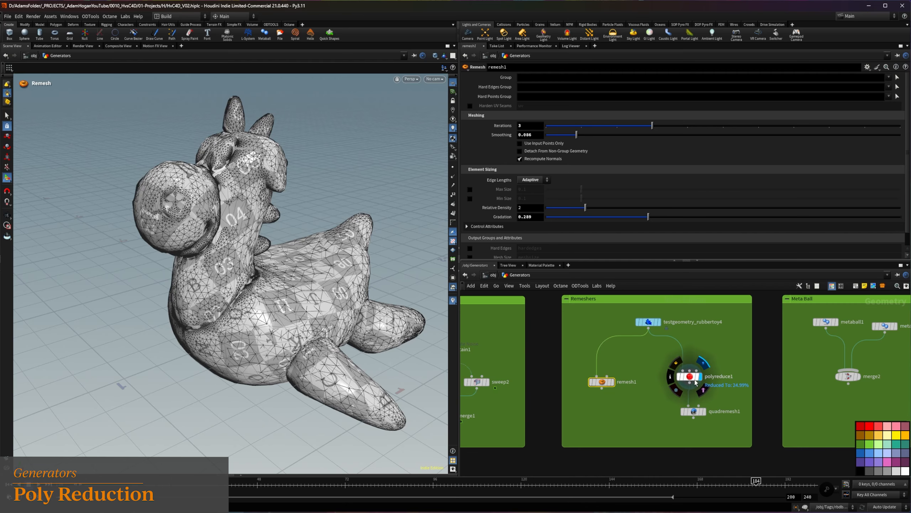
click(695, 380)
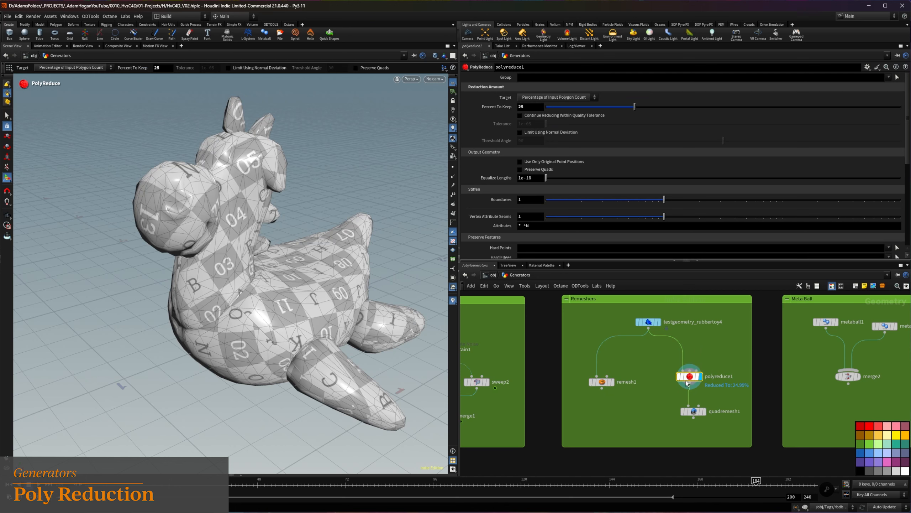
Try polyreduce1's Percent To Keep at 50 and at 100
mouse_move(687, 382)
text(50)
key(Return)
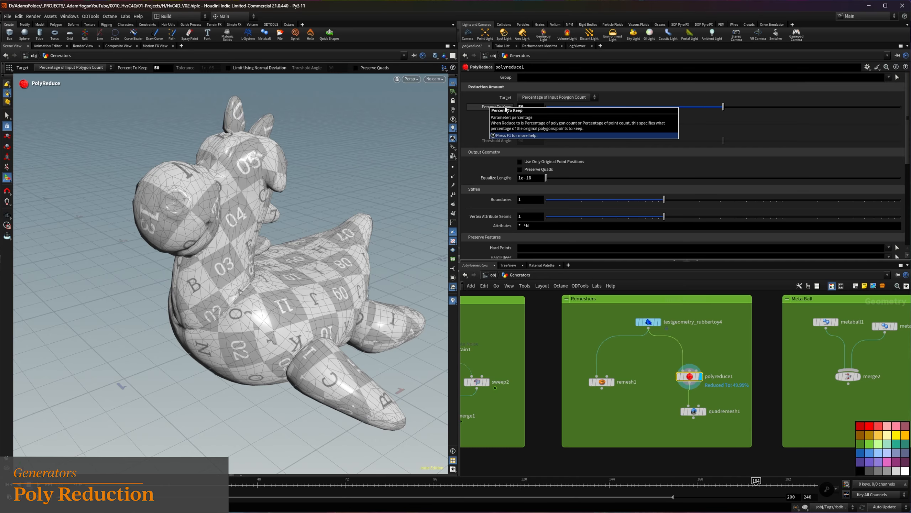
drag(528, 106, 483, 98)
text(100)
key(Return)
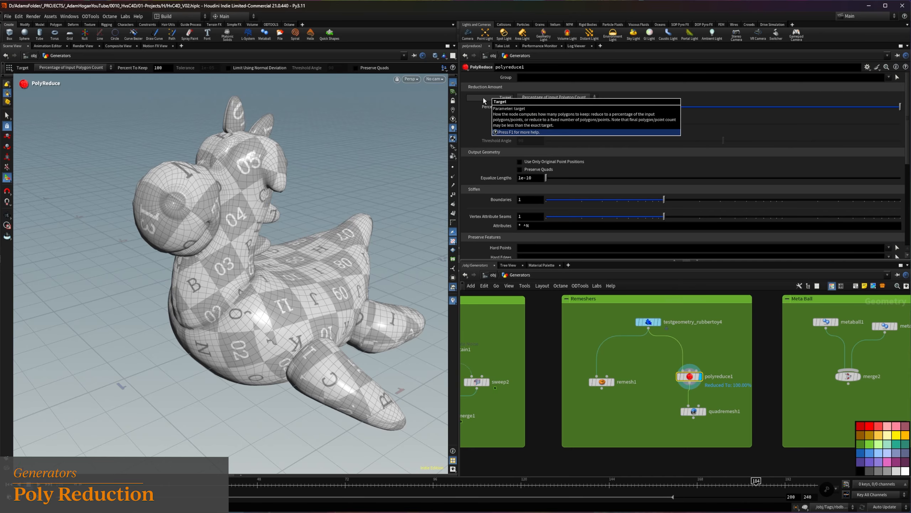
Compare polyreduce1 with the original rubber toy and set its Percent To Keep to 25
click(650, 322)
click(692, 376)
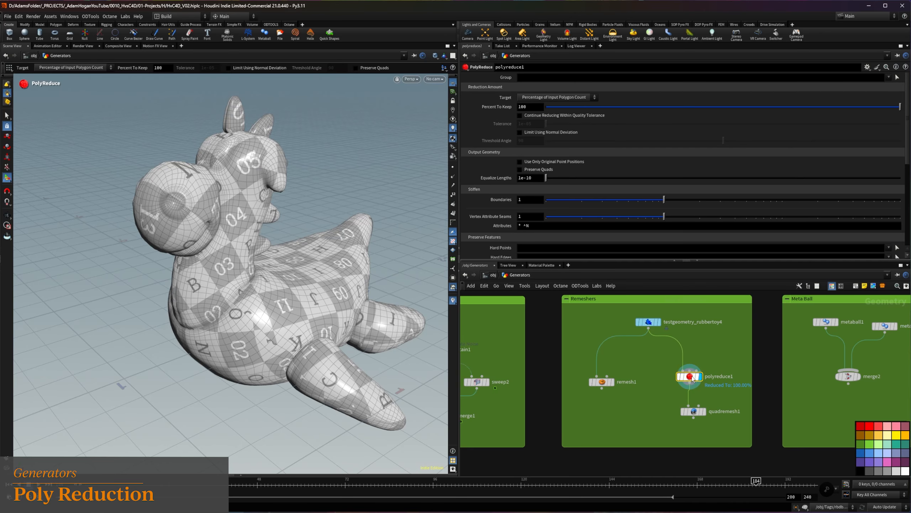
text(25)
key(Return)
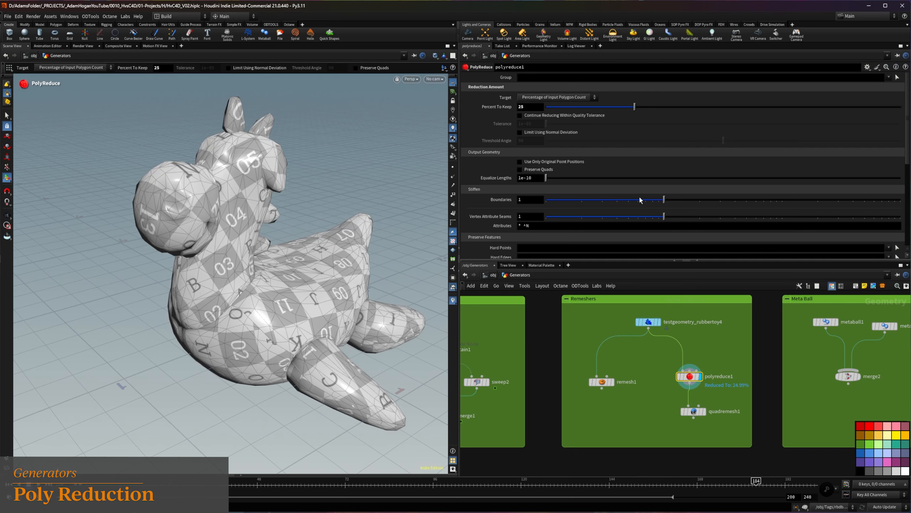
Display and select quadremesh1 in the Remeshers network and view its mesh from another angle
mouse_move(705, 416)
drag(693, 415, 694, 417)
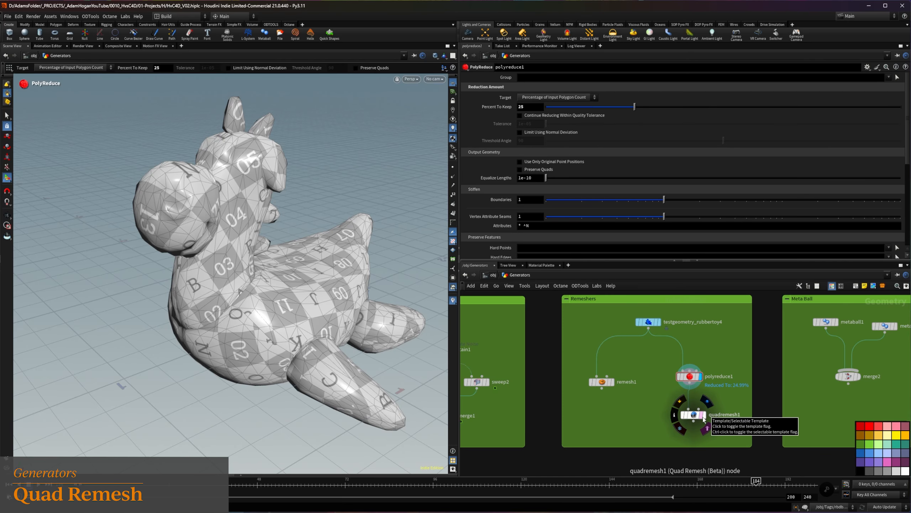
click(704, 416)
alt+drag(316, 288, 194, 158)
key(Return)
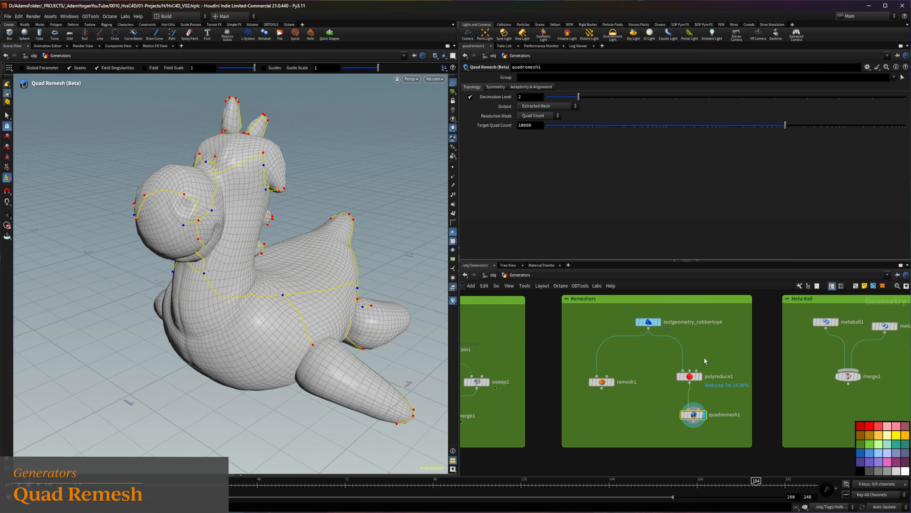
Compare the quadremesh1 result with polyreduce1 and the original rubber toy, ending on quadremesh1's mesh up close
click(699, 376)
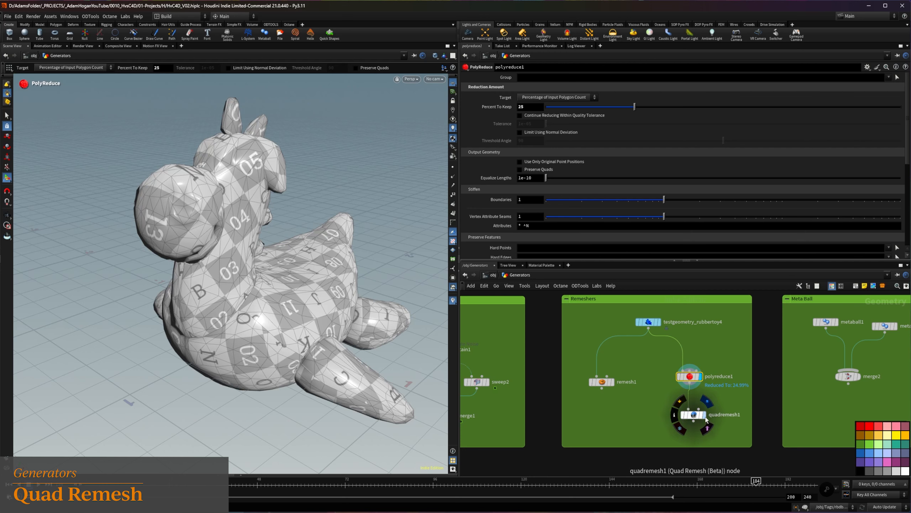
click(705, 418)
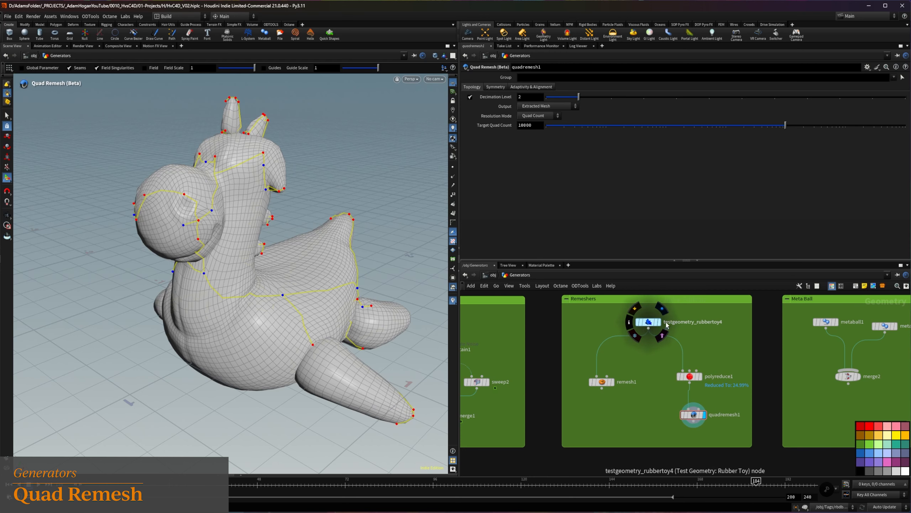
click(660, 322)
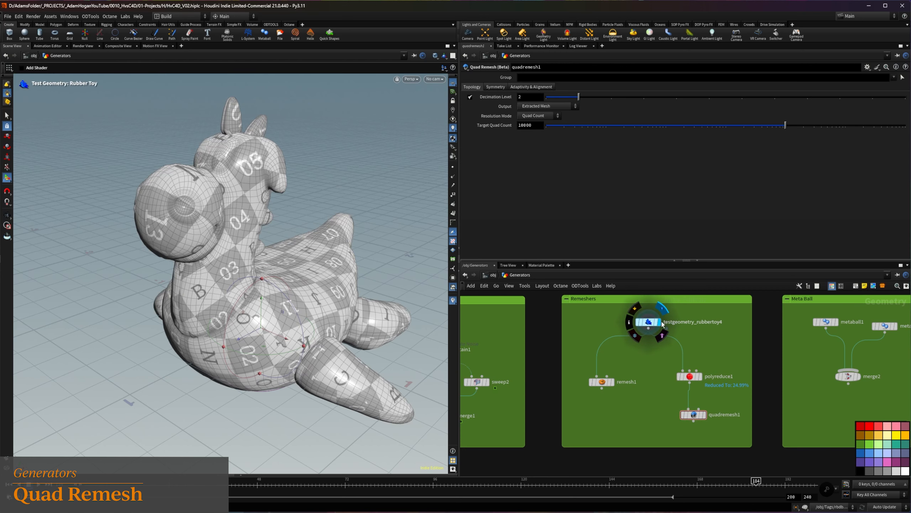
click(705, 419)
scroll(219, 270, up, 5)
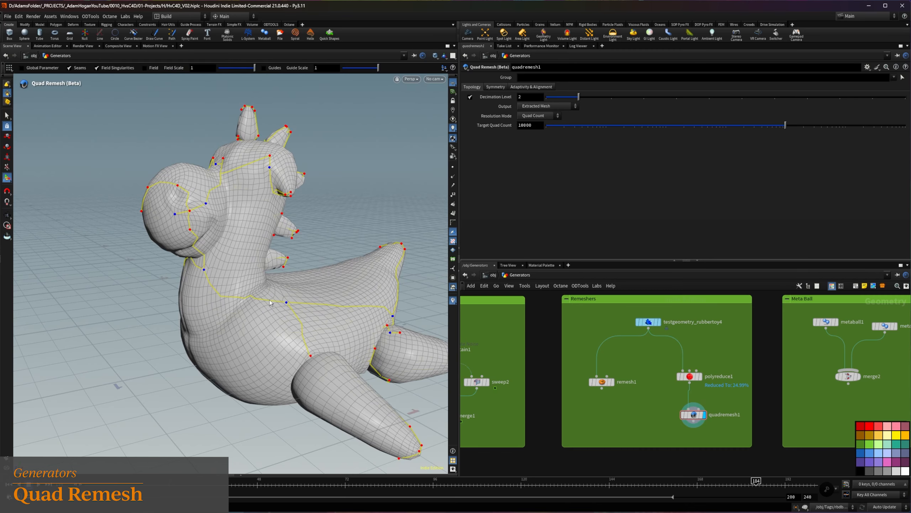
alt+drag(238, 270, 260, 278)
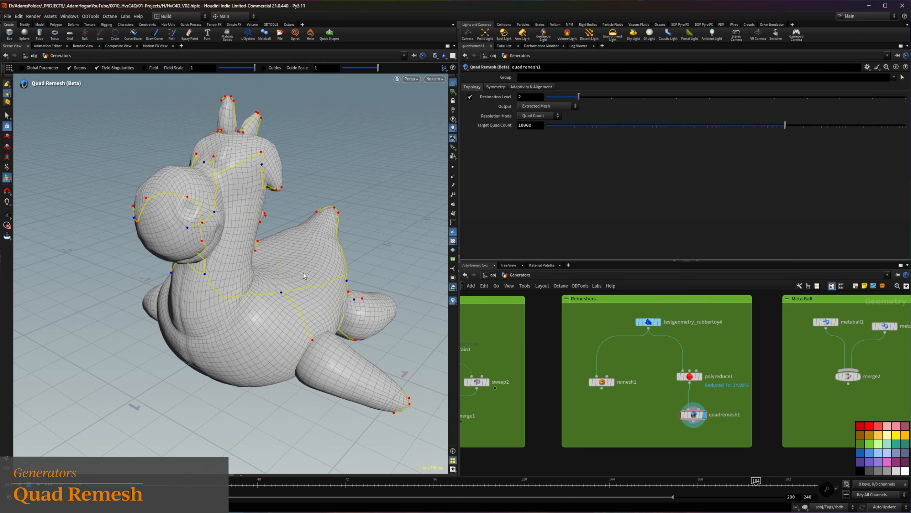
Try X symmetry on quadremesh1 and inspect the mirrored mesh from the front
middle_drag(618, 366, 530, 360)
click(496, 87)
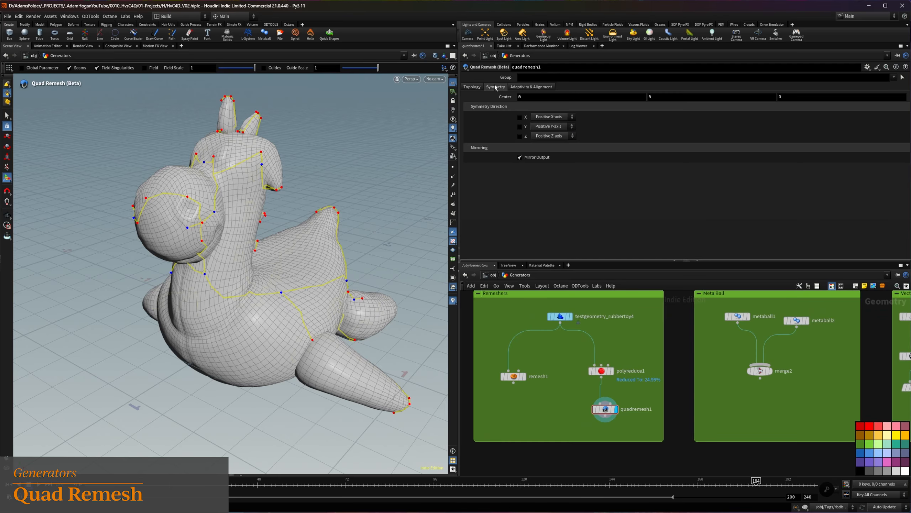
click(520, 118)
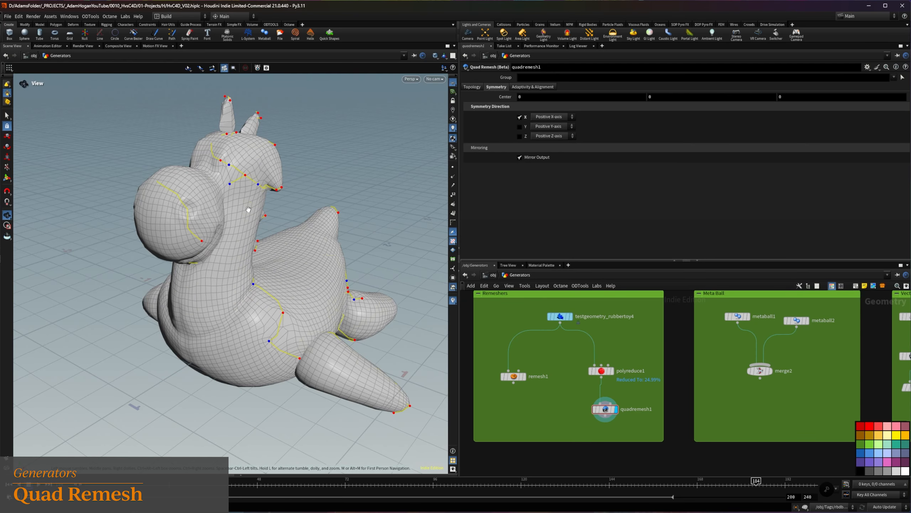
alt+drag(197, 219, 265, 224)
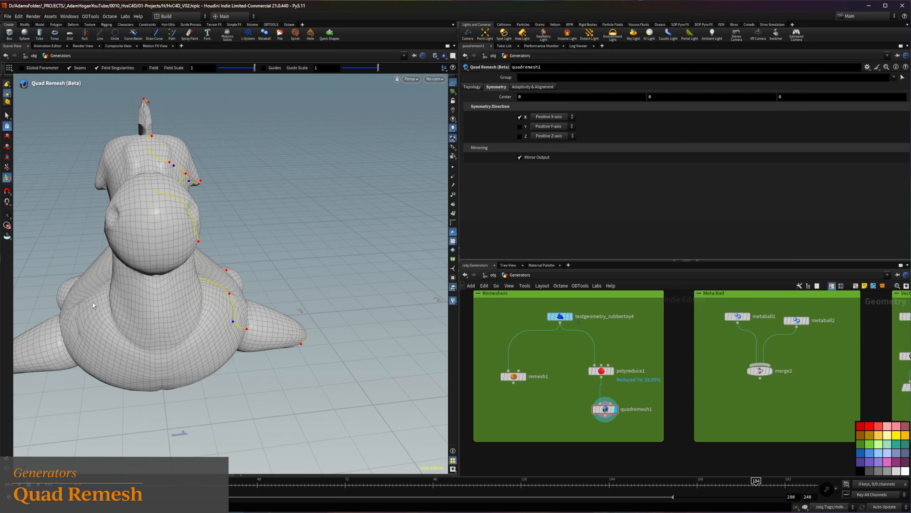
Show quadremesh1's Adaptivity & Alignment settings and examine the quad flow around the toy
click(525, 88)
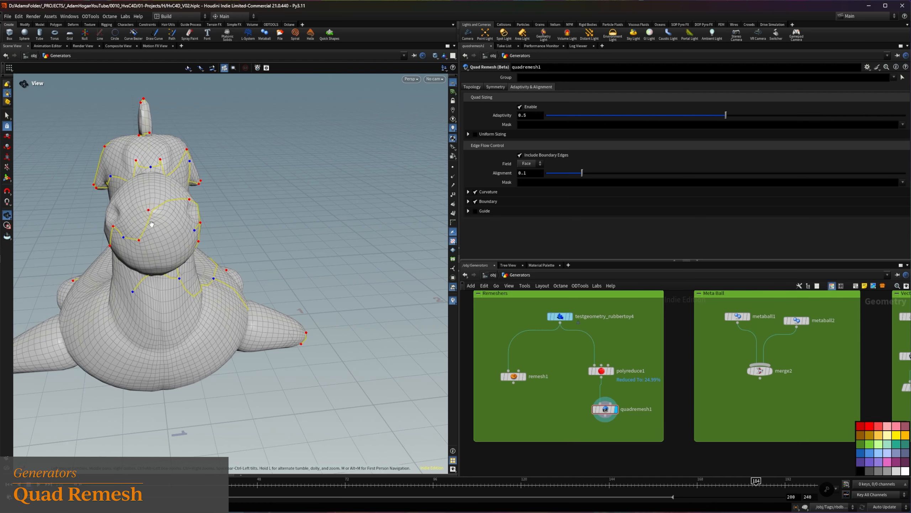
alt+drag(149, 222, 102, 214)
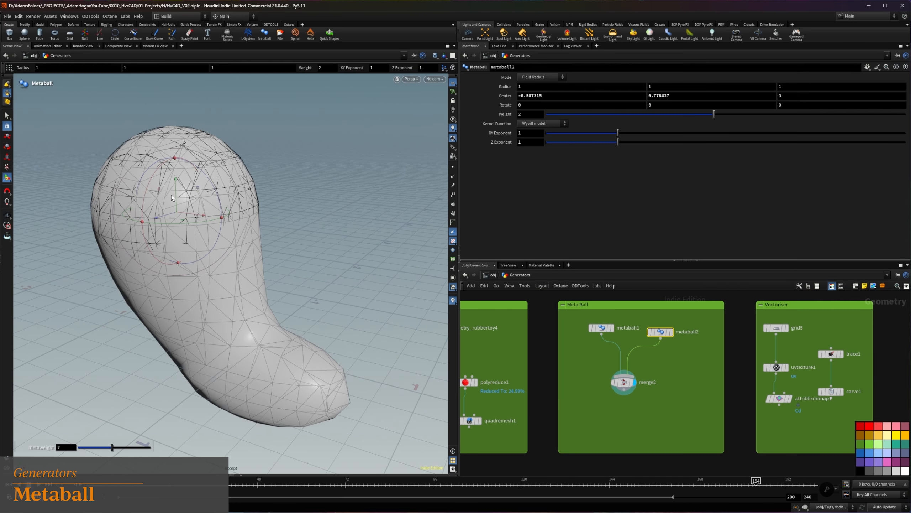
drag(171, 195, 174, 237)
key(Escape)
key(Return)
Show the merged metaballs in the Meta Ball network and raise metaball2 to a Center Y of about 1.33
drag(138, 270, 311, 268)
alt+drag(276, 328, 254, 318)
scroll(254, 317, down, 3)
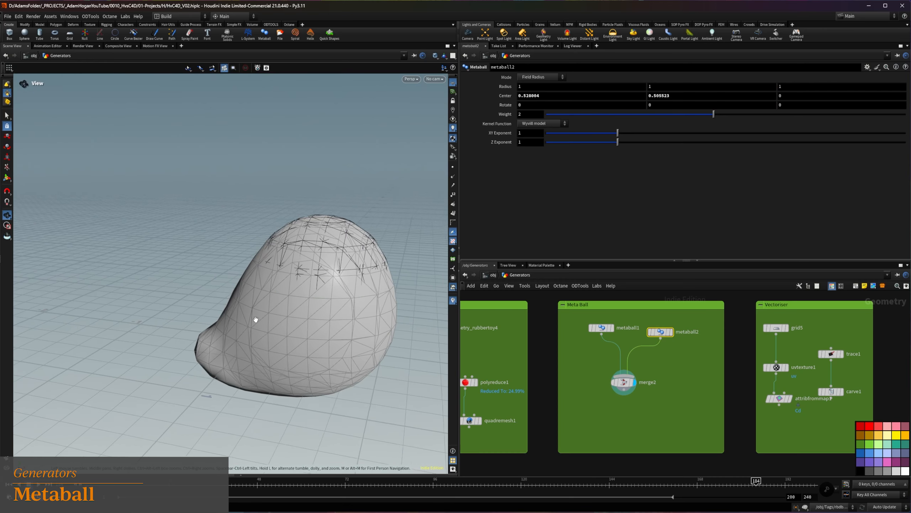
drag(317, 263, 320, 152)
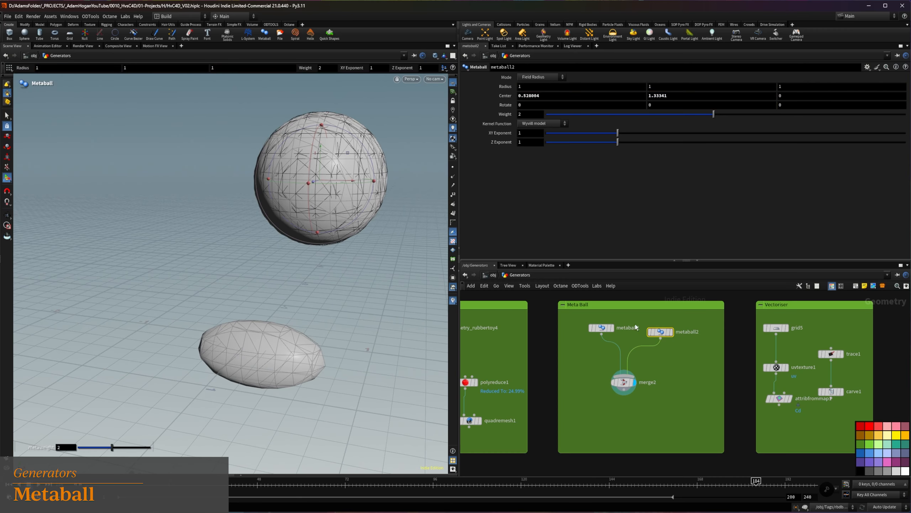
Compare metaball1 alone with merge2 while repositioning metaball2 to a Center Y of about 0.83
click(612, 328)
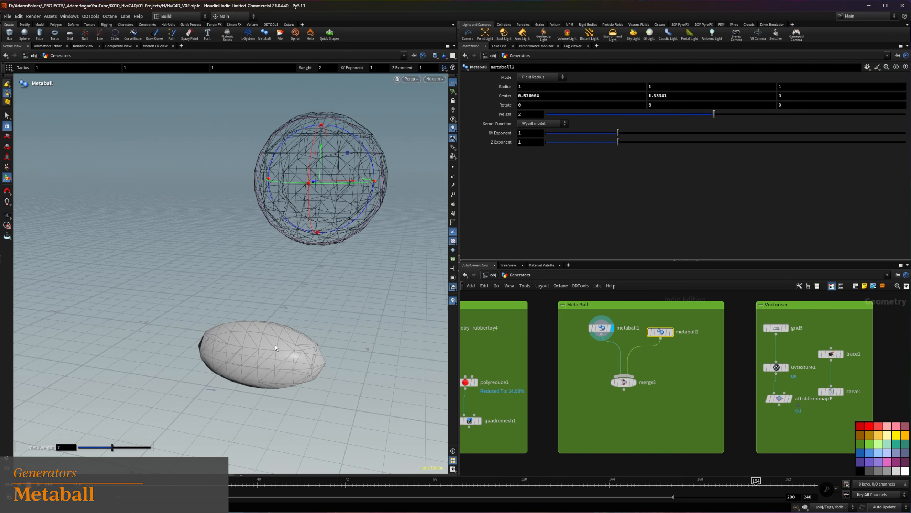
drag(601, 327, 592, 342)
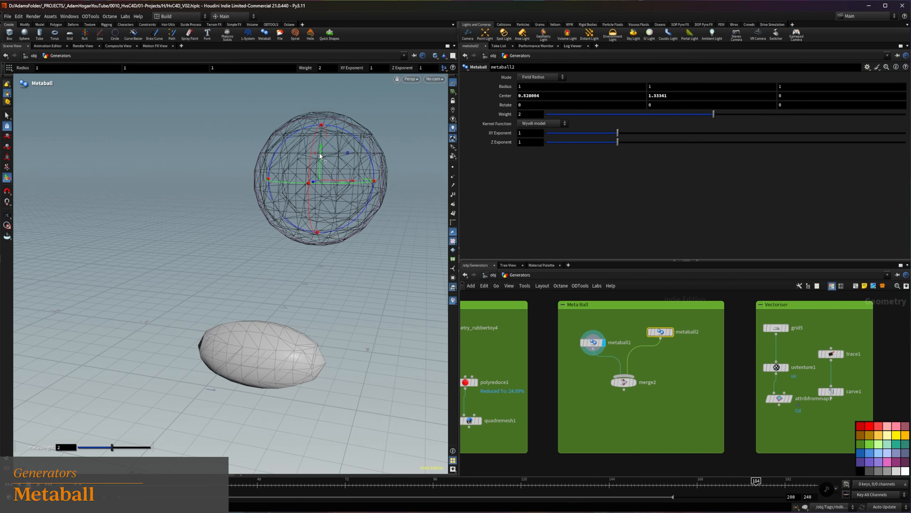
drag(320, 155, 318, 238)
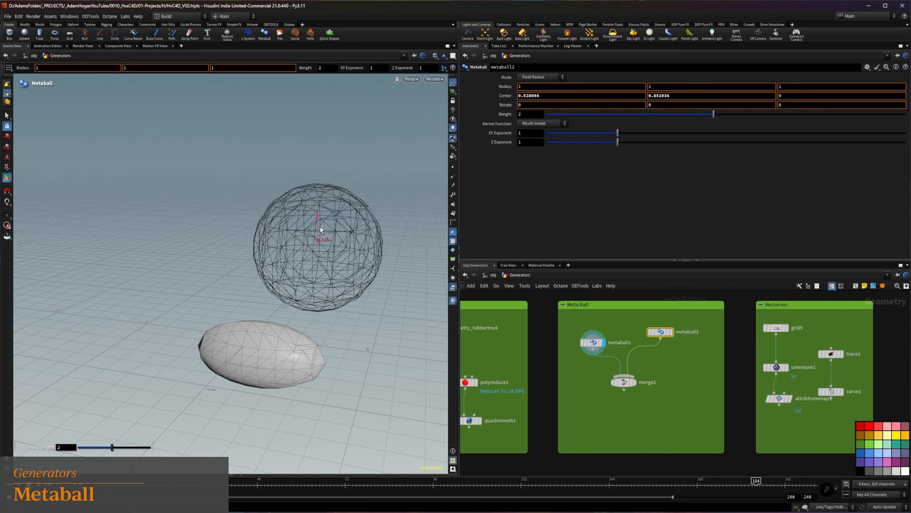
click(635, 381)
drag(319, 249, 308, 222)
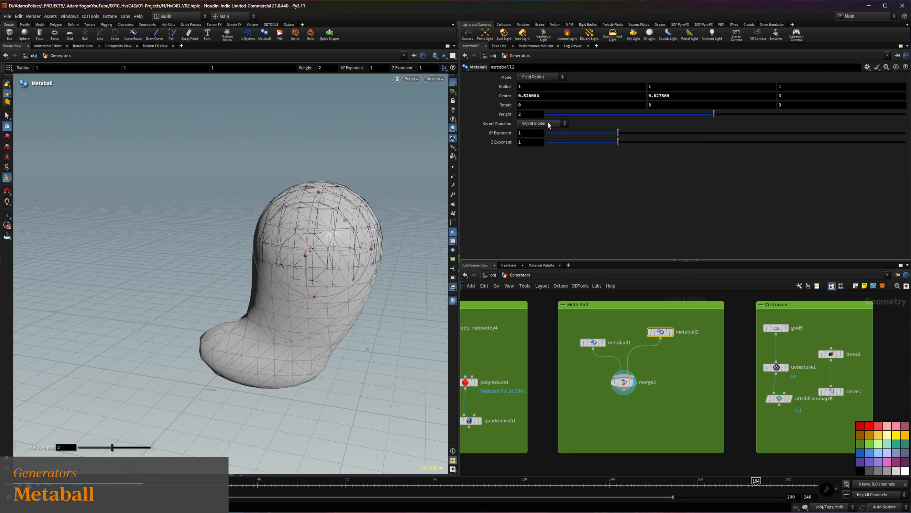
Try metaball2's Weight at 1 and lower it toward metaball1
mouse_move(712, 114)
mouse_down()
mouse_move(669, 113)
mouse_move(699, 113)
mouse_up()
text(1)
key(Return)
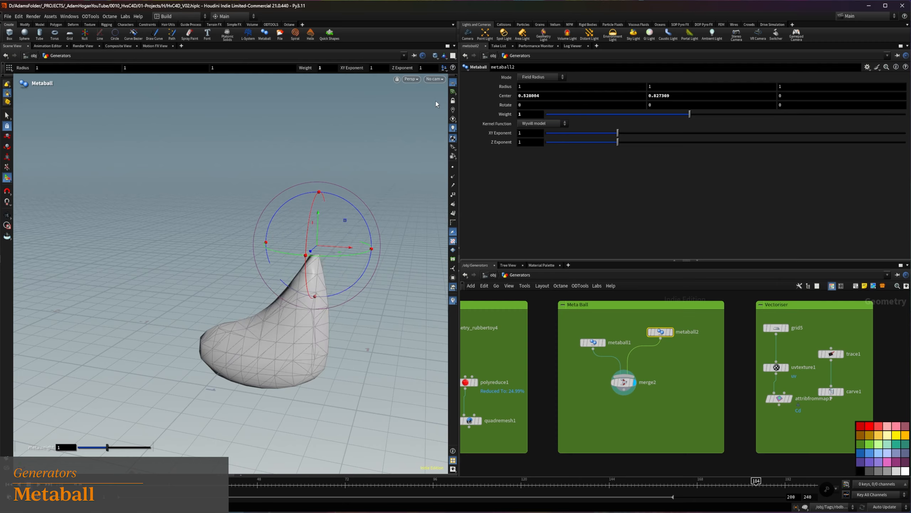
drag(317, 240, 315, 283)
Set metaball2's Weight to 20, raise it to a Center Y of about 0.88 and inspect the blended shape
drag(526, 114, 485, 109)
text(2)
key(Return)
text(20)
key(Return)
drag(316, 267, 312, 203)
key(Escape)
drag(335, 302, 287, 305)
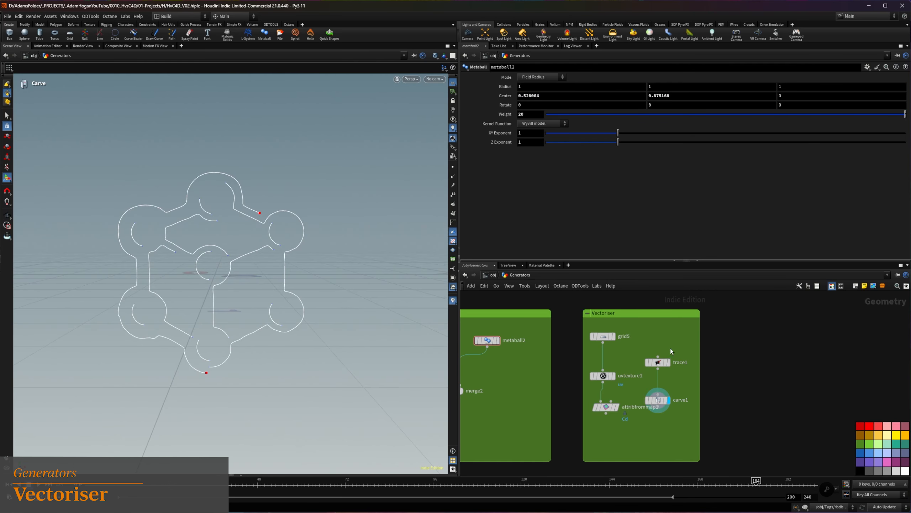
Display attribfrommap1 in the Vectoriser network to view the source image, then display trace1
shift+drag(659, 401, 670, 391)
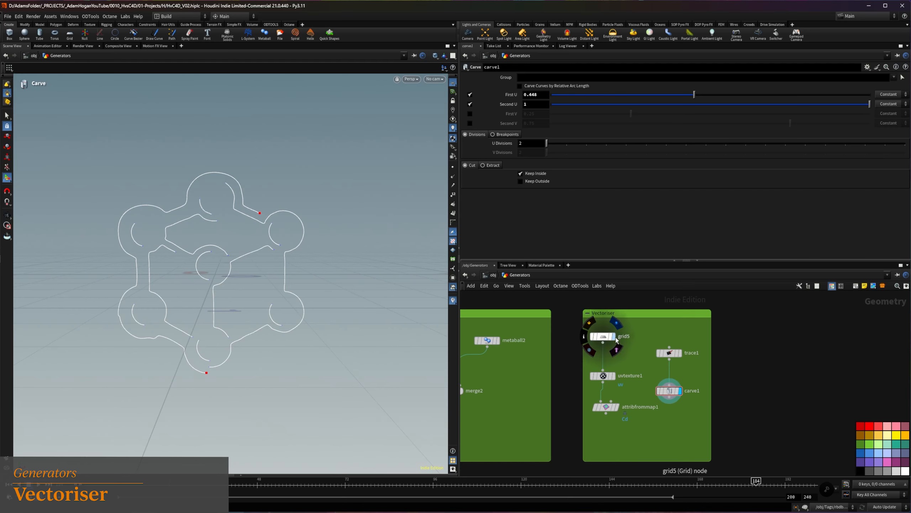
click(616, 407)
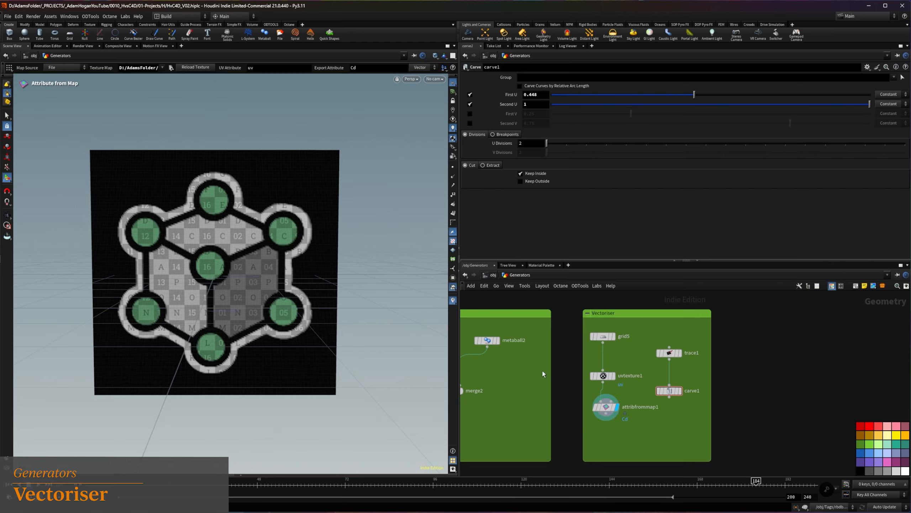
mouse_move(254, 253)
alt+mouse_down()
mouse_move(185, 234)
mouse_move(241, 253)
alt+mouse_up()
click(680, 354)
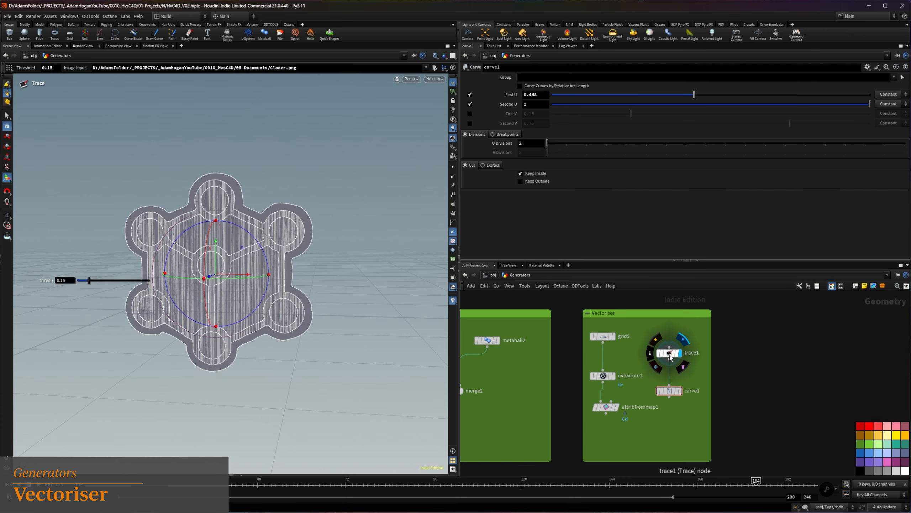
Set trace1's Threshold to 0.18 and review its Image Input path
mouse_move(600, 124)
mouse_down()
mouse_move(829, 125)
mouse_move(546, 122)
mouse_move(611, 119)
mouse_up()
drag(524, 162, 741, 161)
click(724, 145)
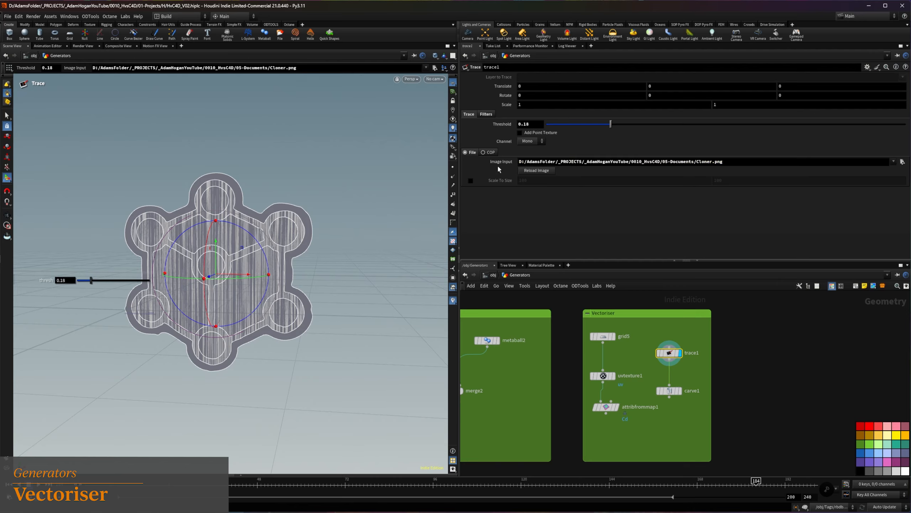
Try Remove Borders in trace1's filters, turn it back off and enable Resample Shapes
click(486, 113)
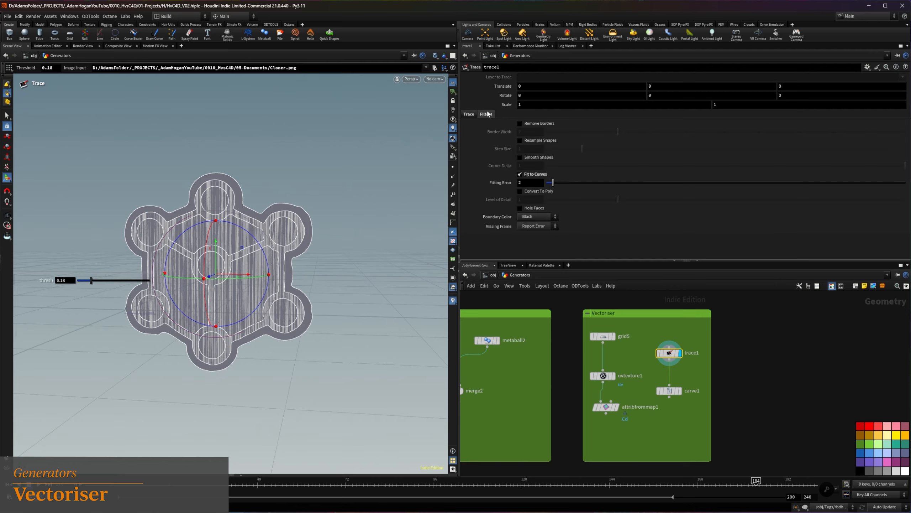
click(520, 124)
click(519, 124)
click(520, 141)
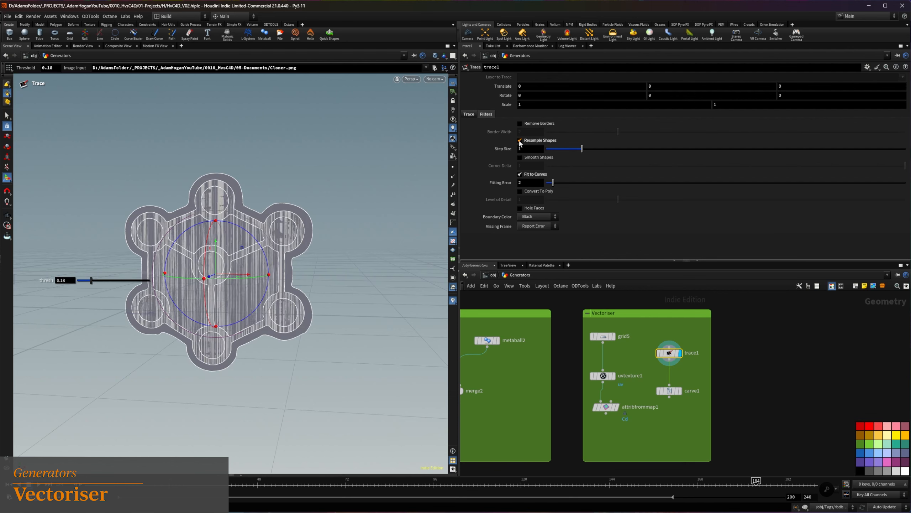
Display carve1 in the Vectoriser network and inspect the traced curves
click(680, 390)
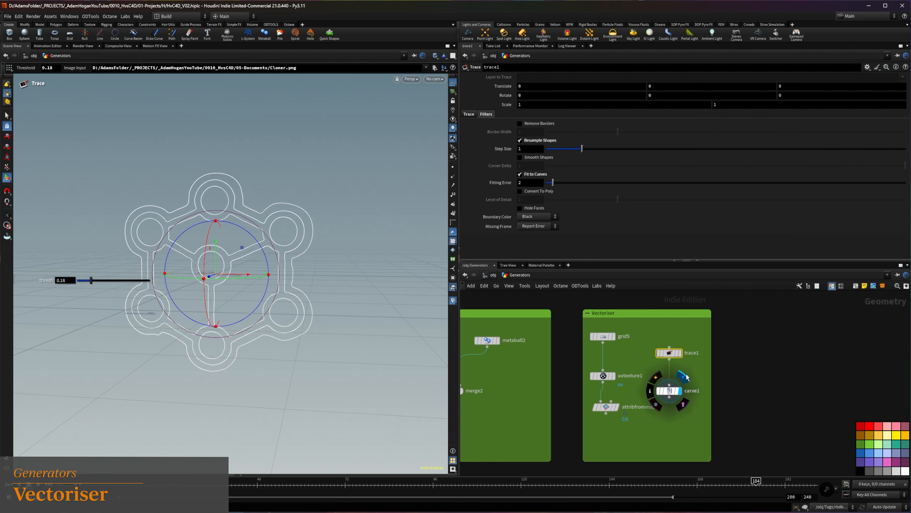
key(Escape)
mouse_move(237, 230)
mouse_down()
mouse_move(269, 200)
mouse_move(238, 216)
mouse_move(244, 226)
mouse_up()
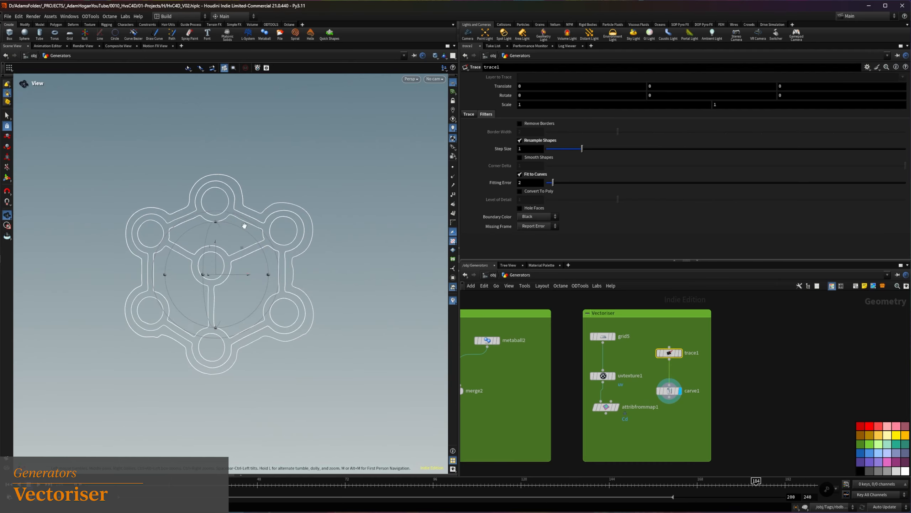